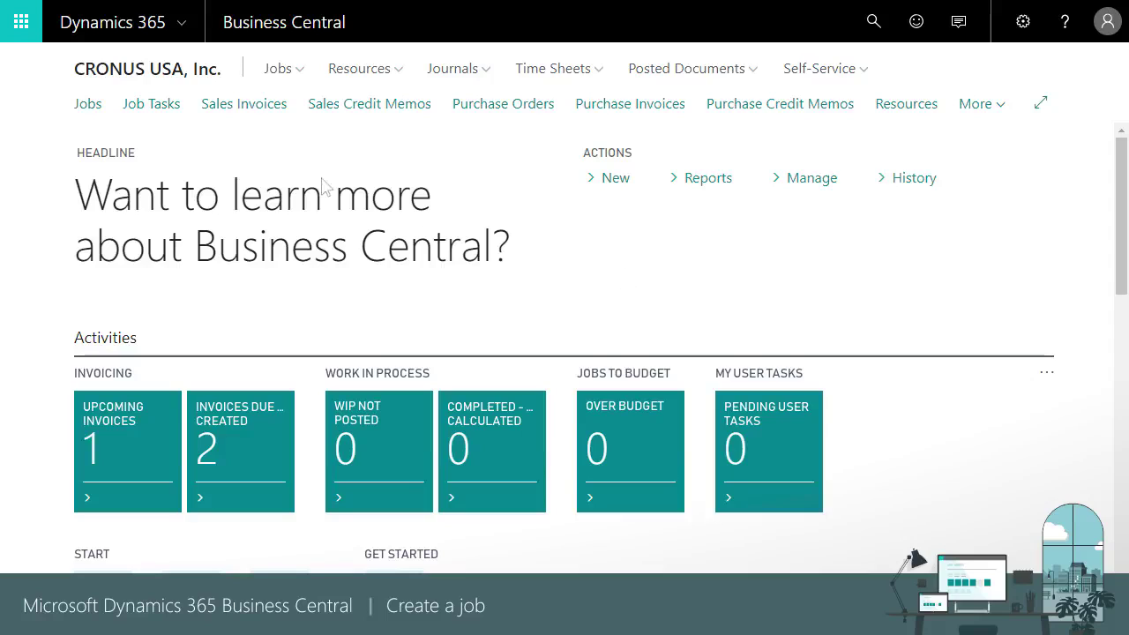
# - Create a new job 'Redesign' billed to Trey Research with the admin user as project manager
pyautogui.click(88, 105)
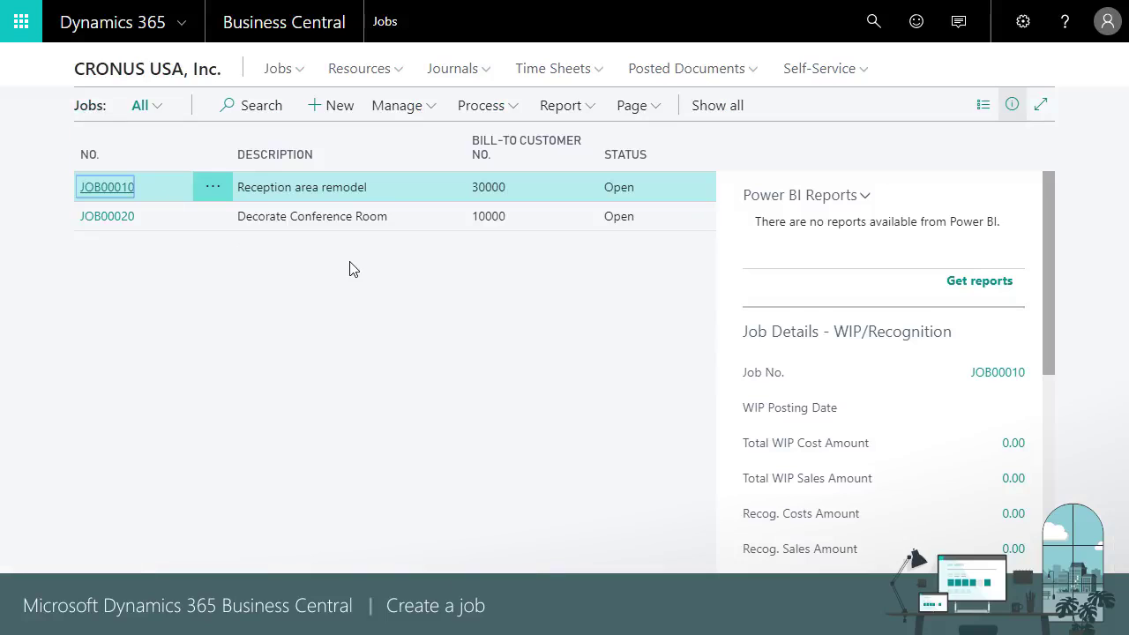
pyautogui.click(349, 107)
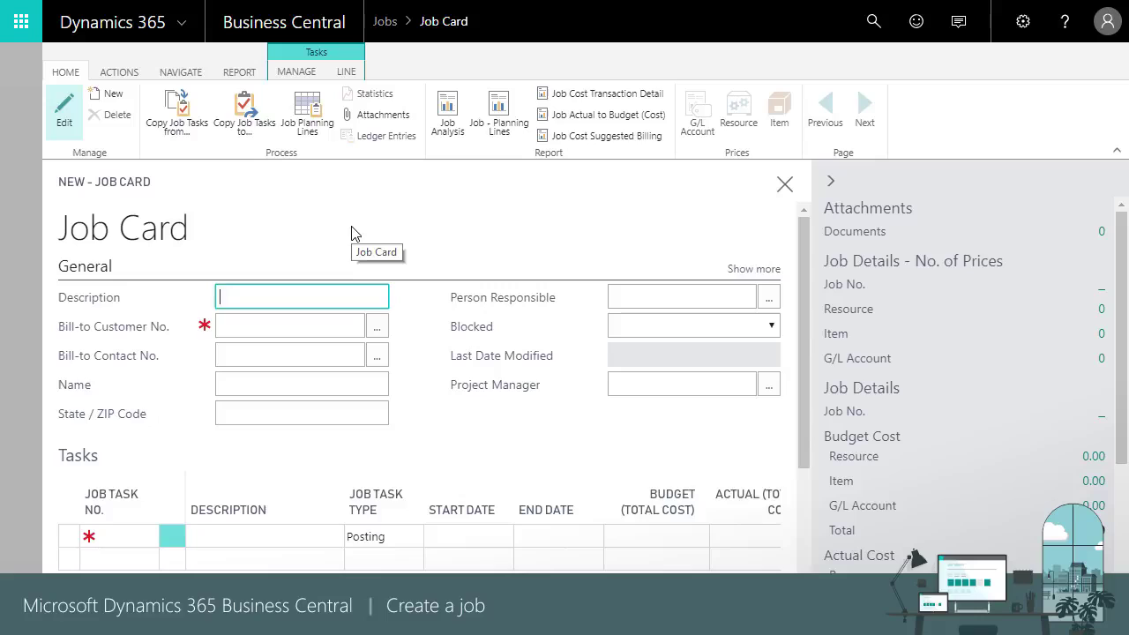
pyautogui.write('Redesign')
pyautogui.click(377, 326)
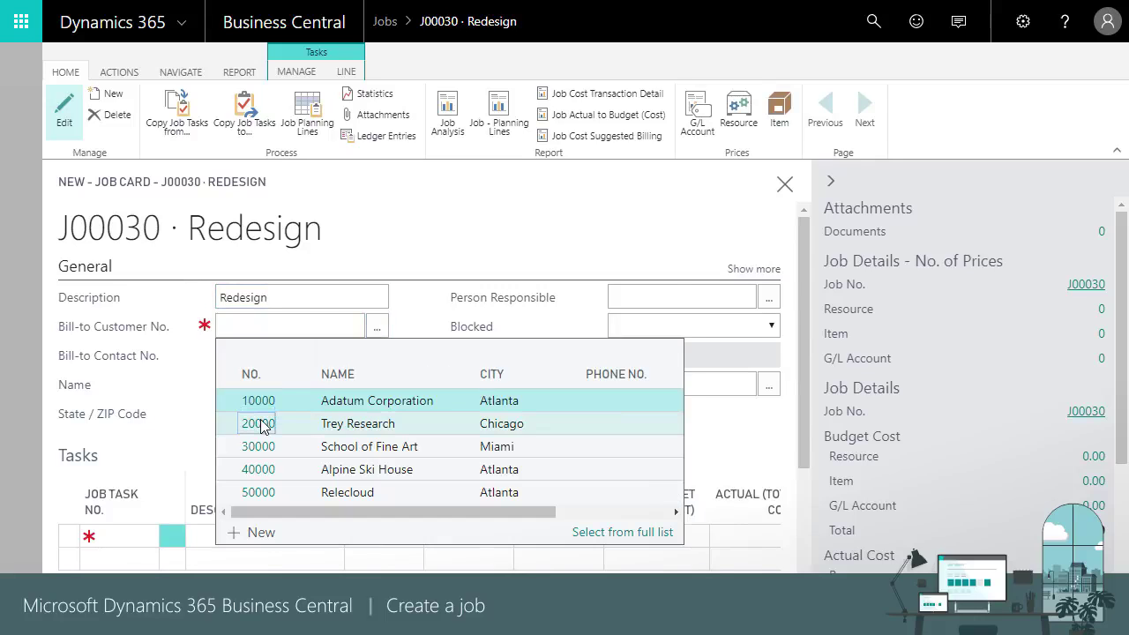
pyautogui.click(261, 425)
pyautogui.click(768, 385)
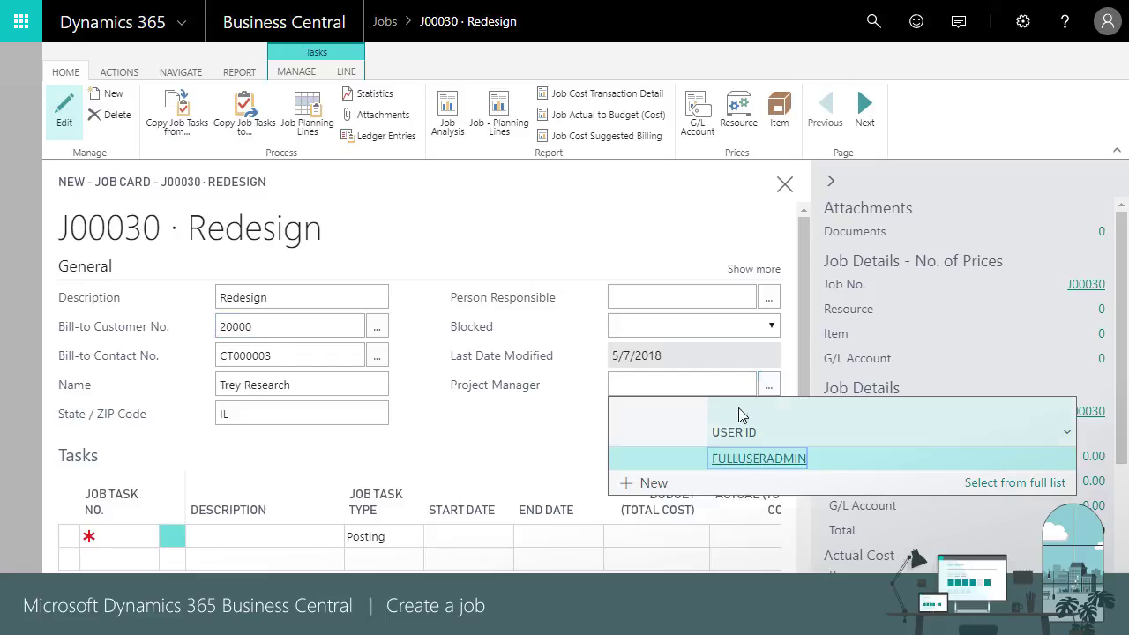
pyautogui.click(756, 458)
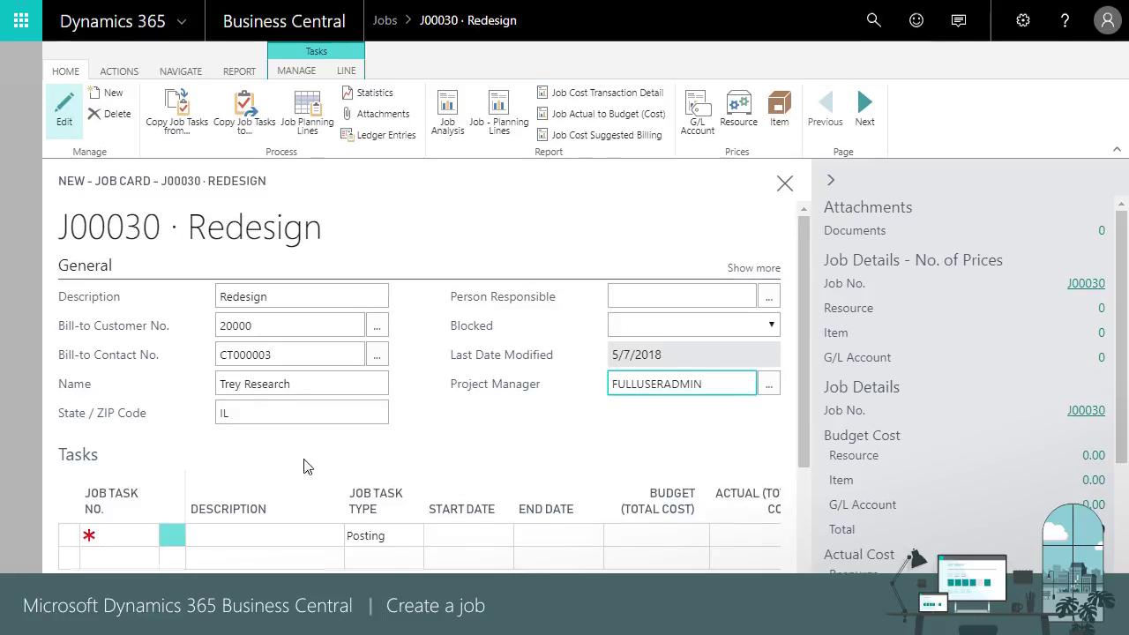
# - Enter job tasks 100 'Consulting' and 200 'Design' in the Tasks grid
pyautogui.scroll(-1, 145, 481)
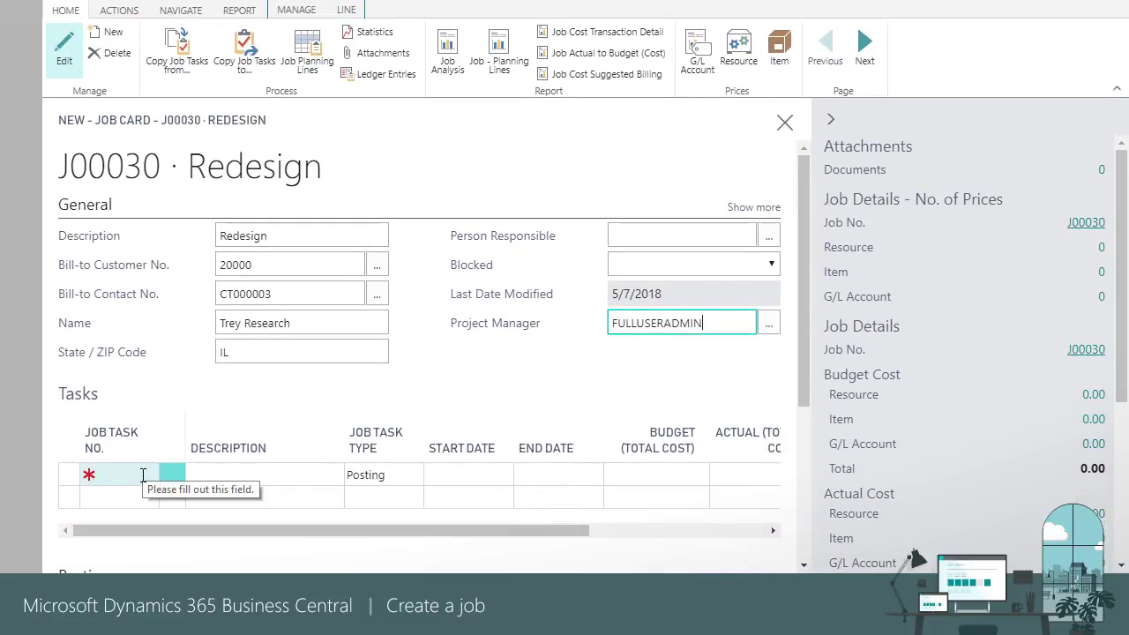
pyautogui.click(143, 476)
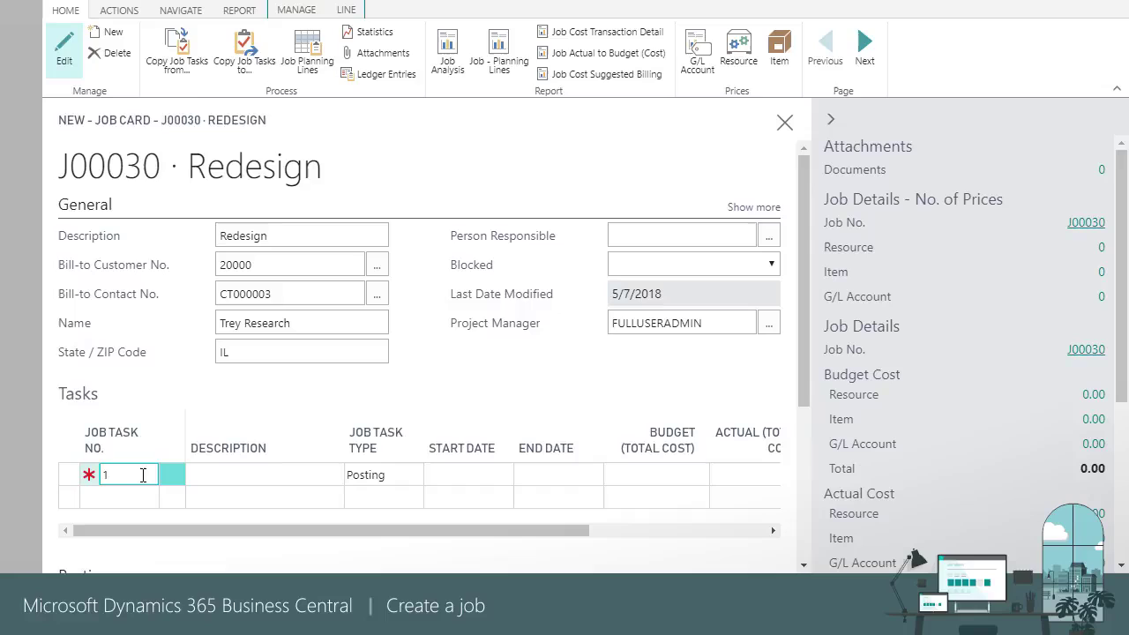
pyautogui.write('100')
pyautogui.click(231, 473)
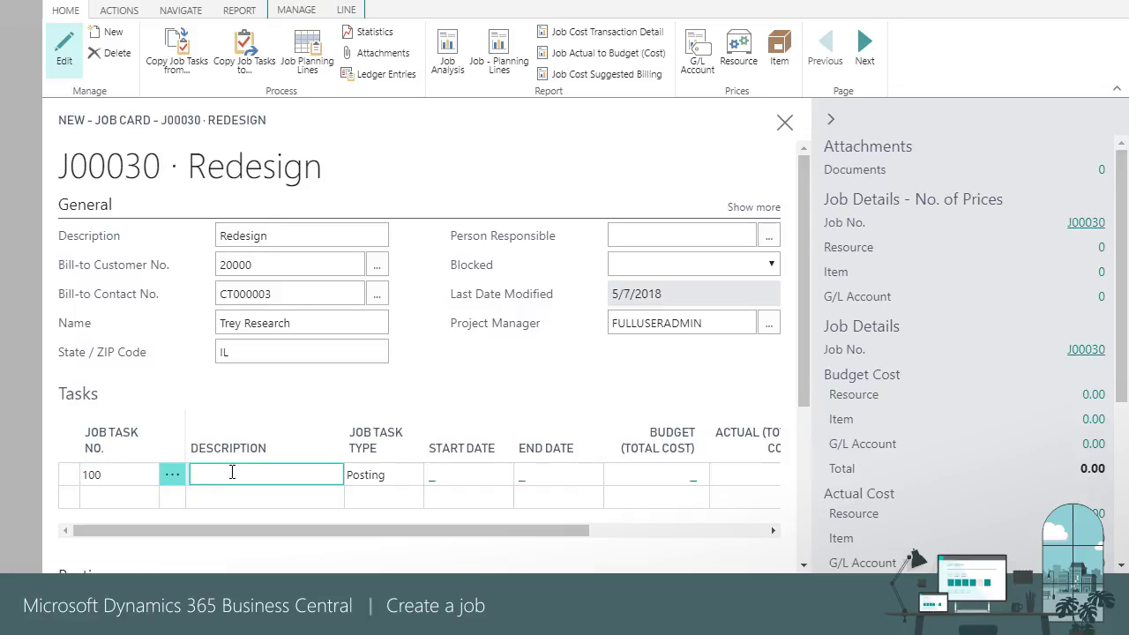
pyautogui.write('Consulting')
pyautogui.click(124, 498)
pyautogui.write('200')
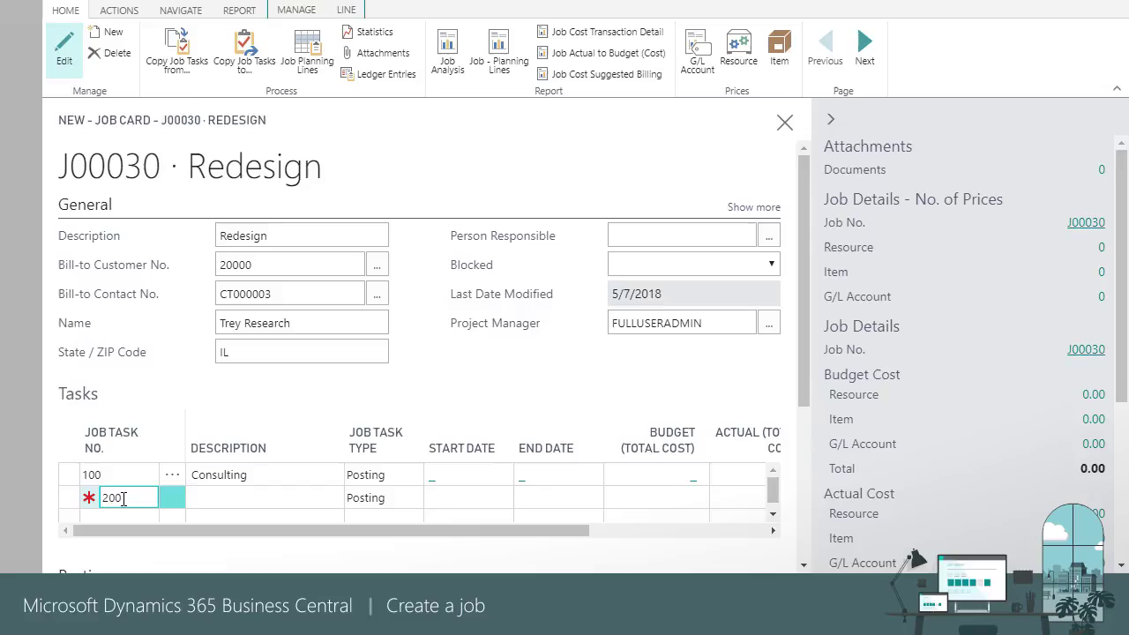
pyautogui.click(202, 498)
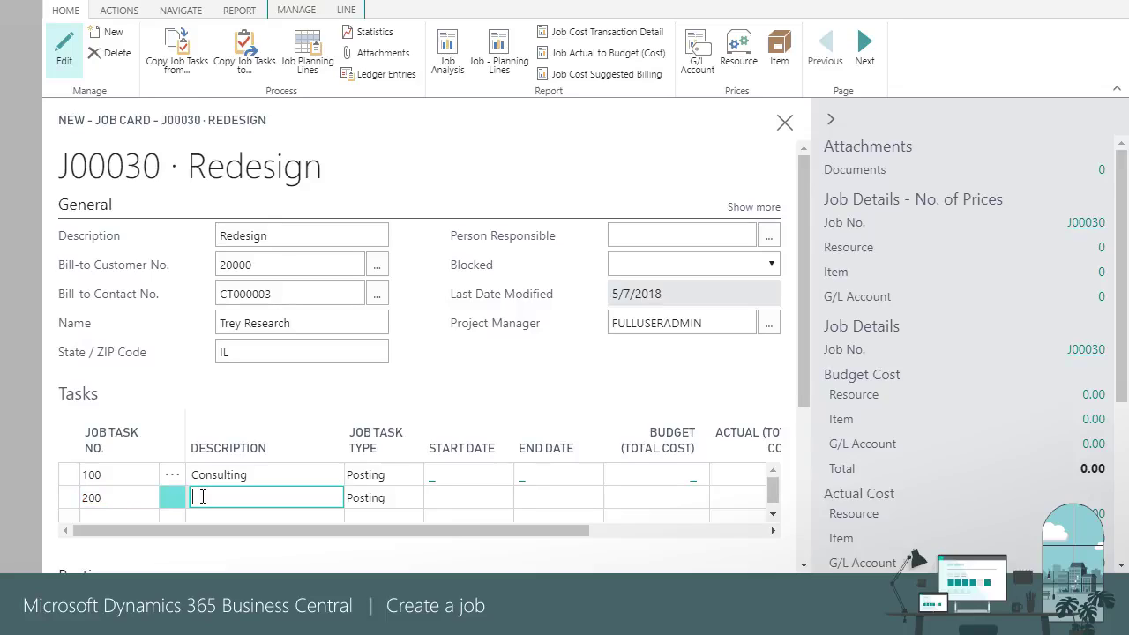
pyautogui.write('esign')
pyautogui.press('Tab')
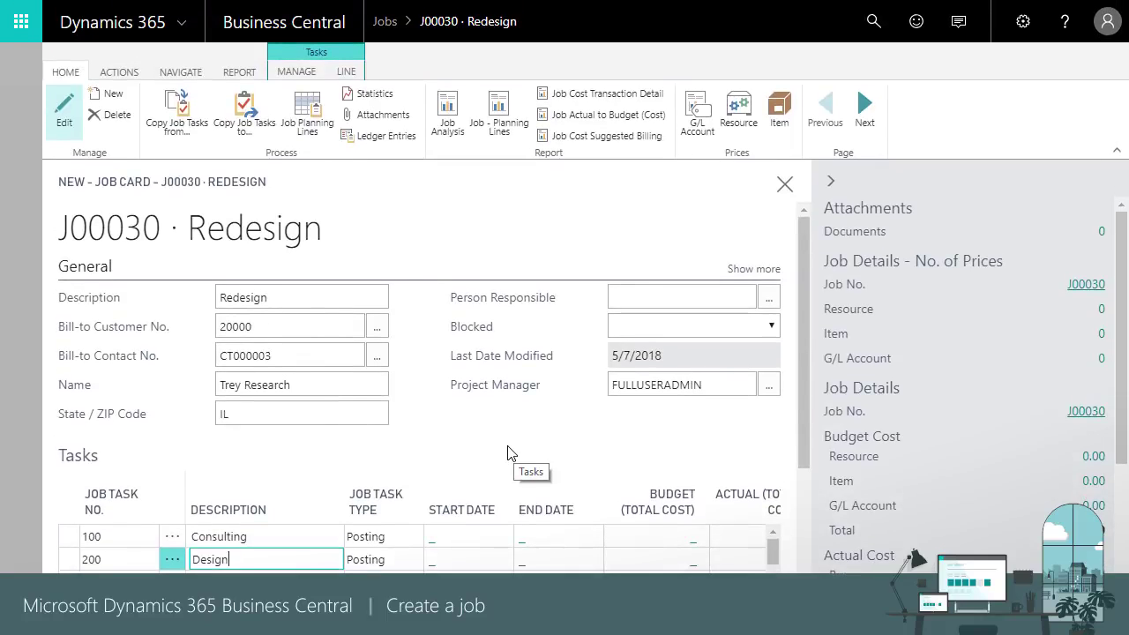
# - Add a Job Planning Line for task 100 Consulting with line type Both Budget and Billable
pyautogui.click(181, 73)
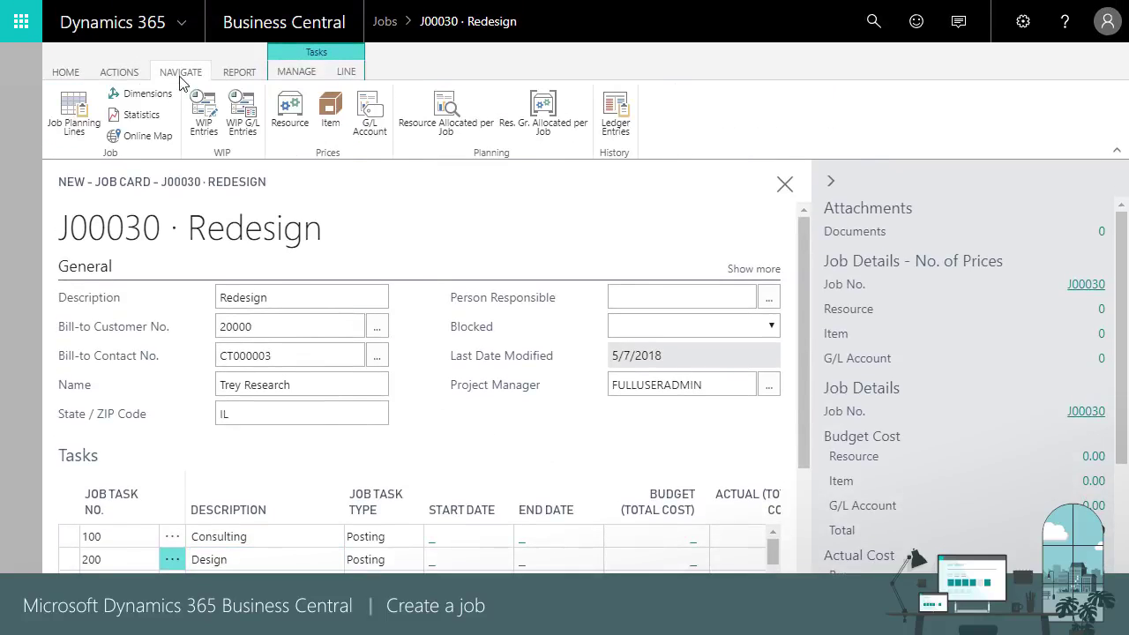
pyautogui.click(83, 110)
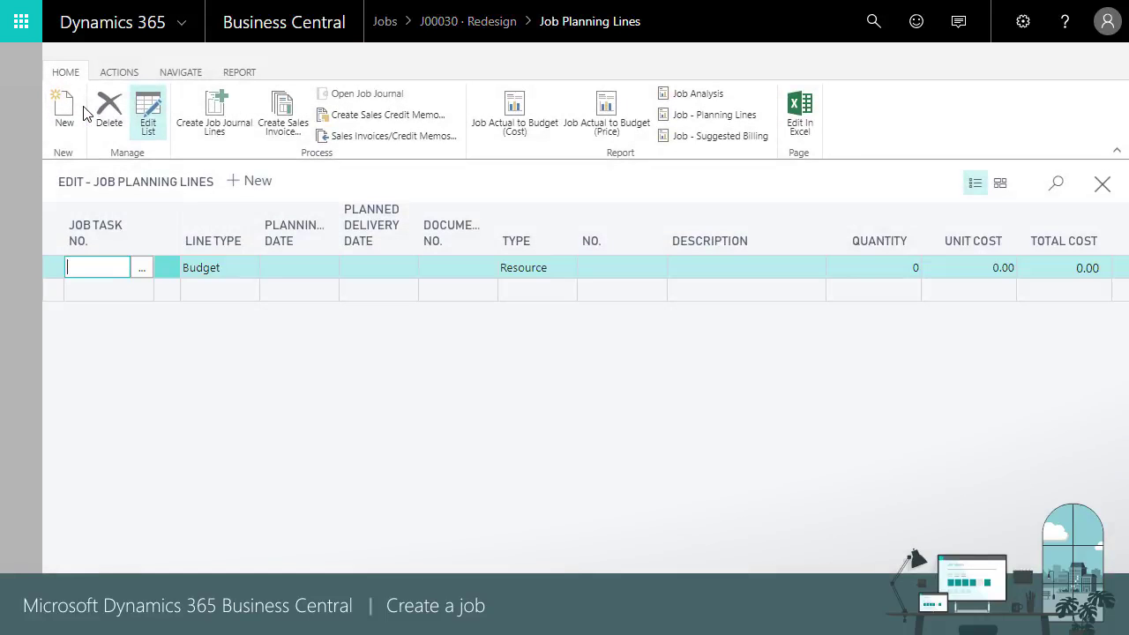
pyautogui.click(142, 268)
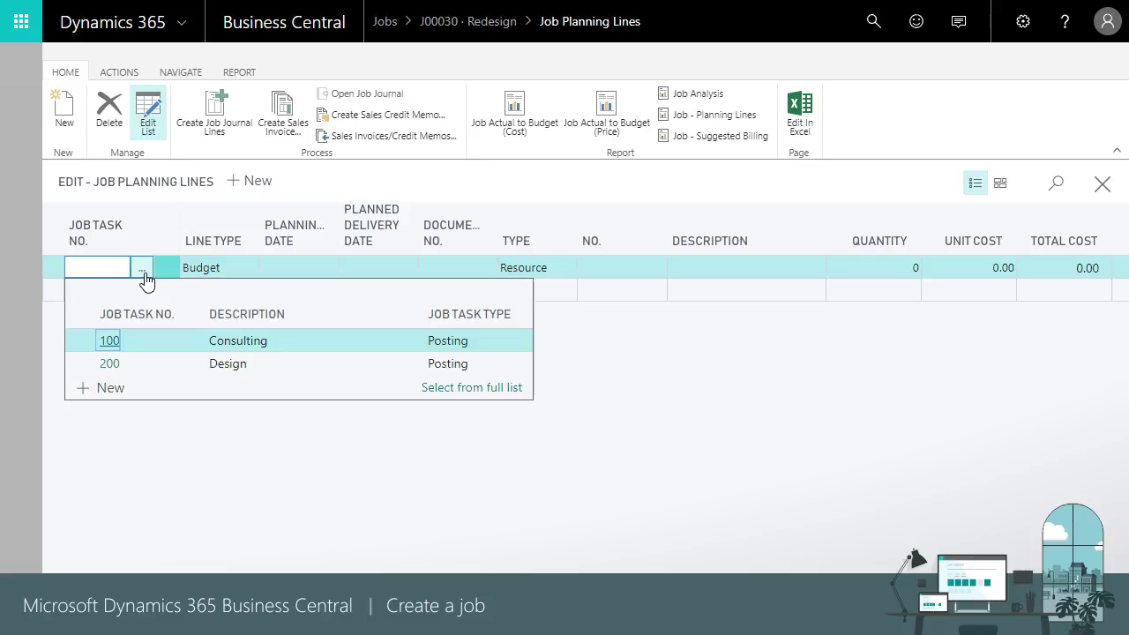
pyautogui.click(113, 343)
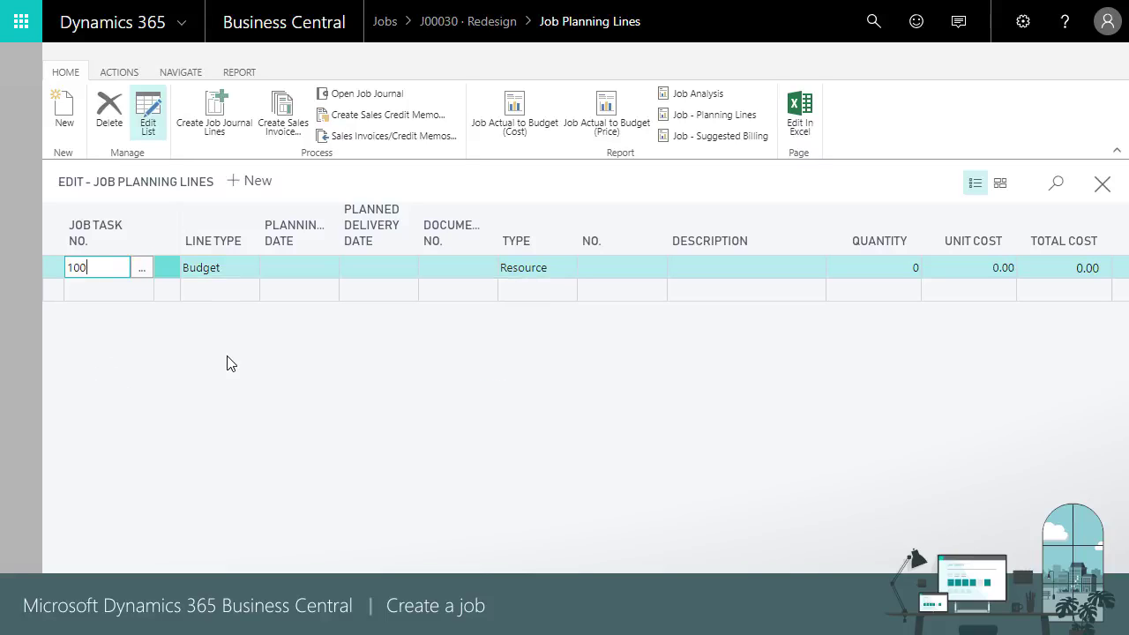
pyautogui.click(243, 263)
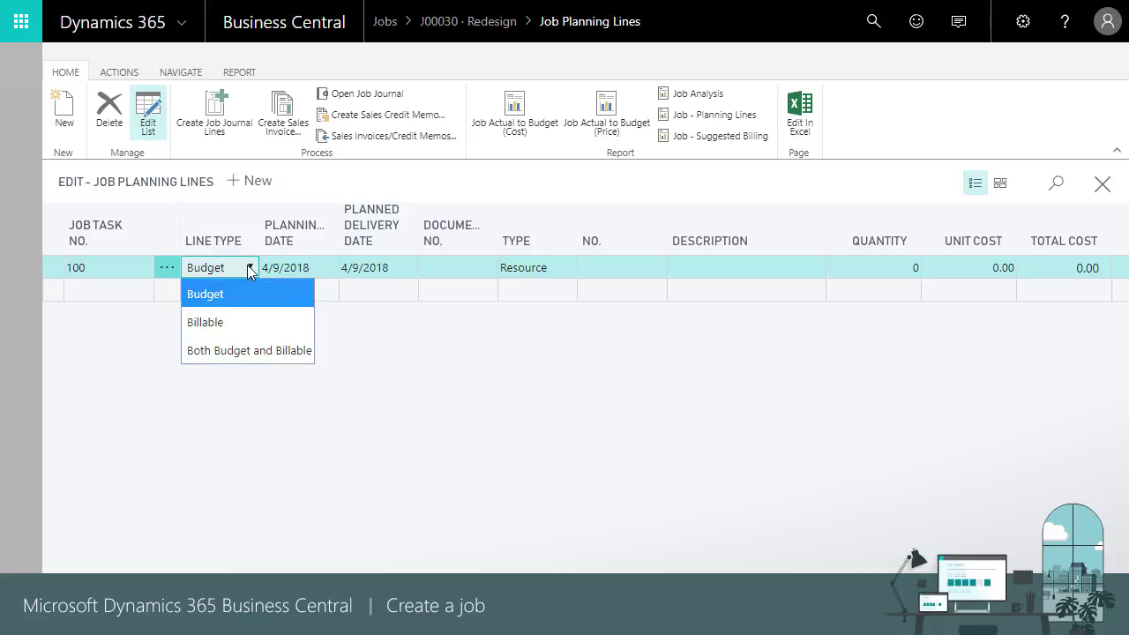
pyautogui.click(234, 350)
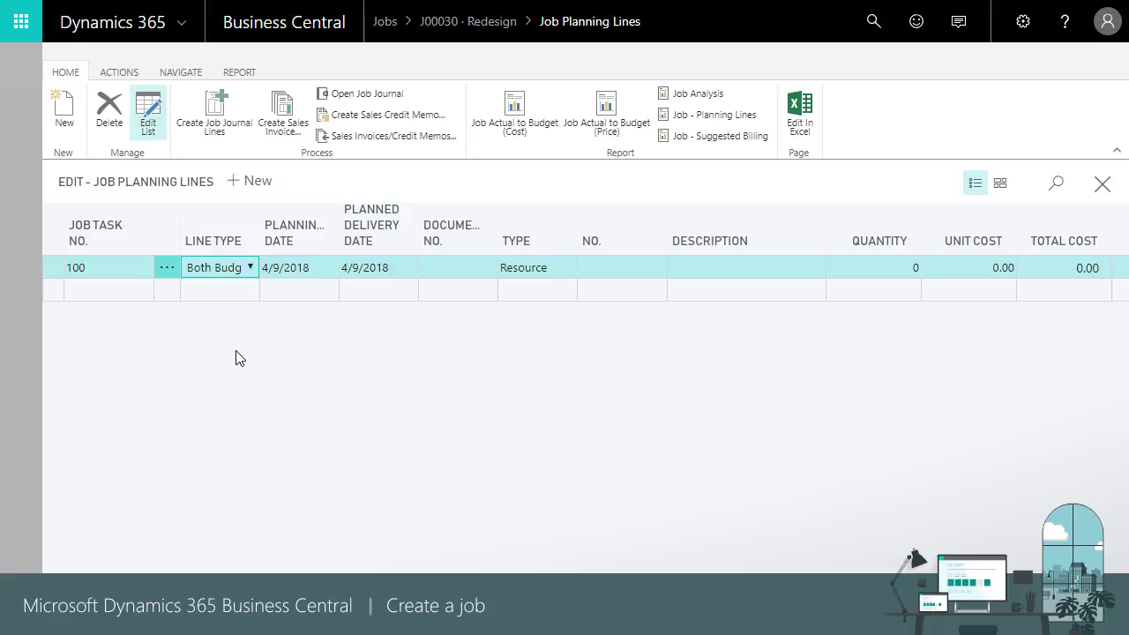
# - Give the planning line document number 1234, a resource, and quantity 8
pyautogui.click(438, 269)
pyautogui.write('1234')
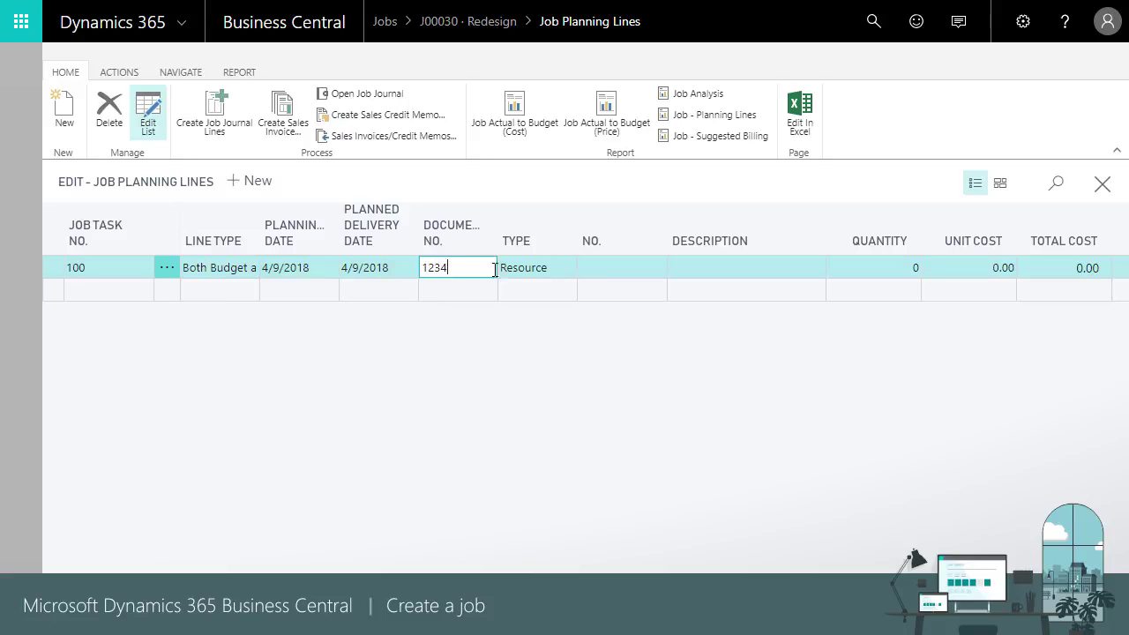
pyautogui.click(638, 264)
pyautogui.click(647, 270)
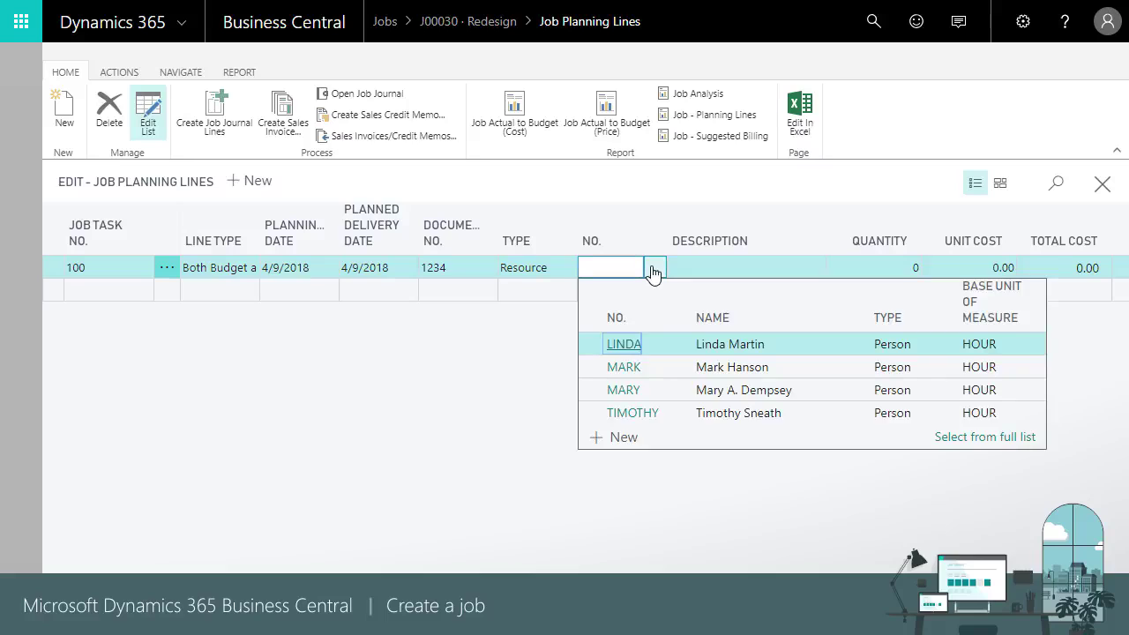
pyautogui.click(622, 389)
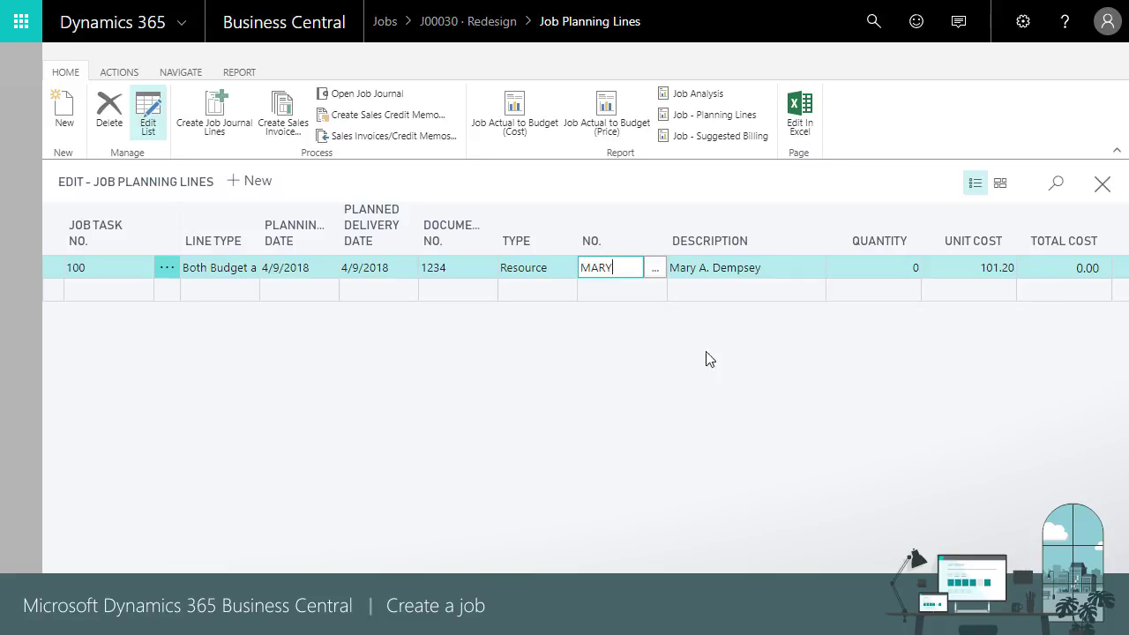
pyautogui.click(909, 269)
pyautogui.press('BackSpace')
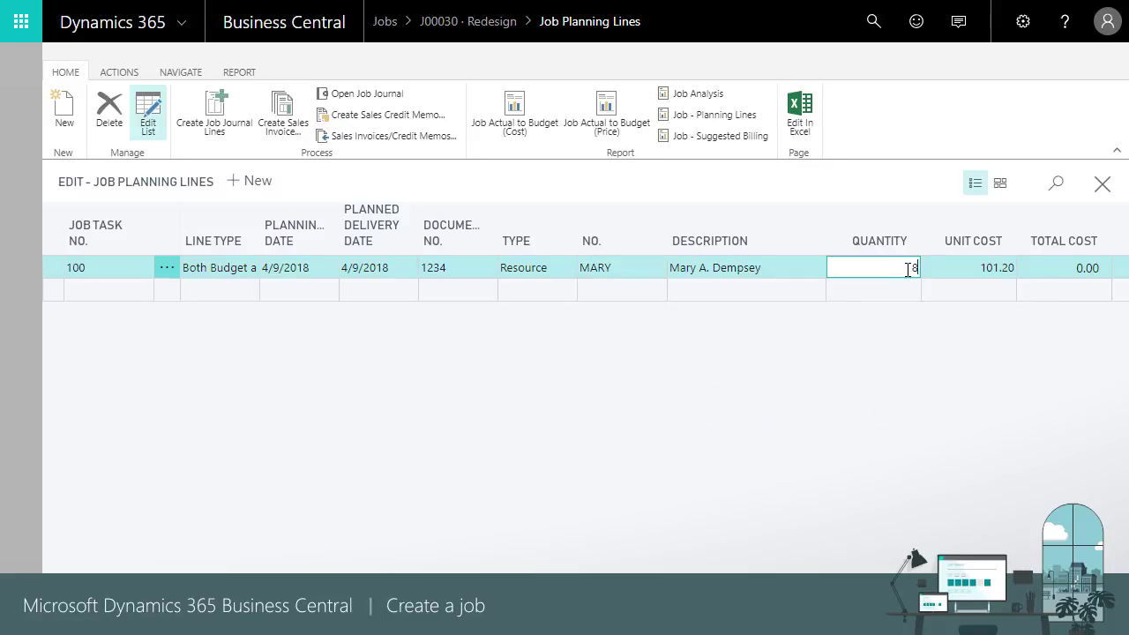
pyautogui.click(910, 295)
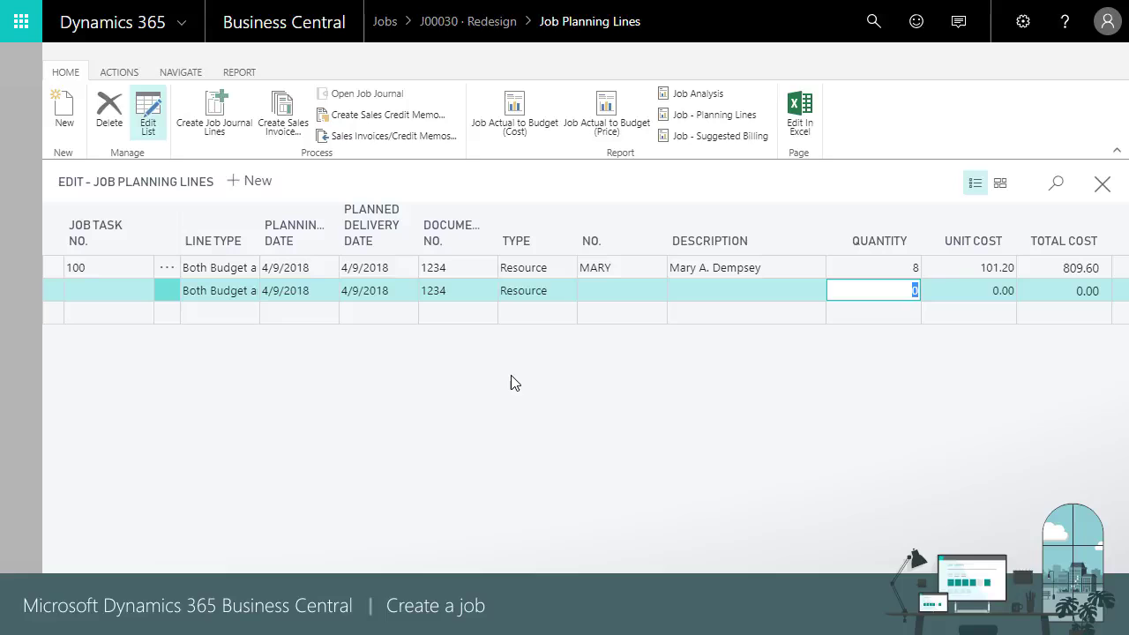
# - Return to the J00030 job card and scroll down to the Posting section
pyautogui.click(1102, 185)
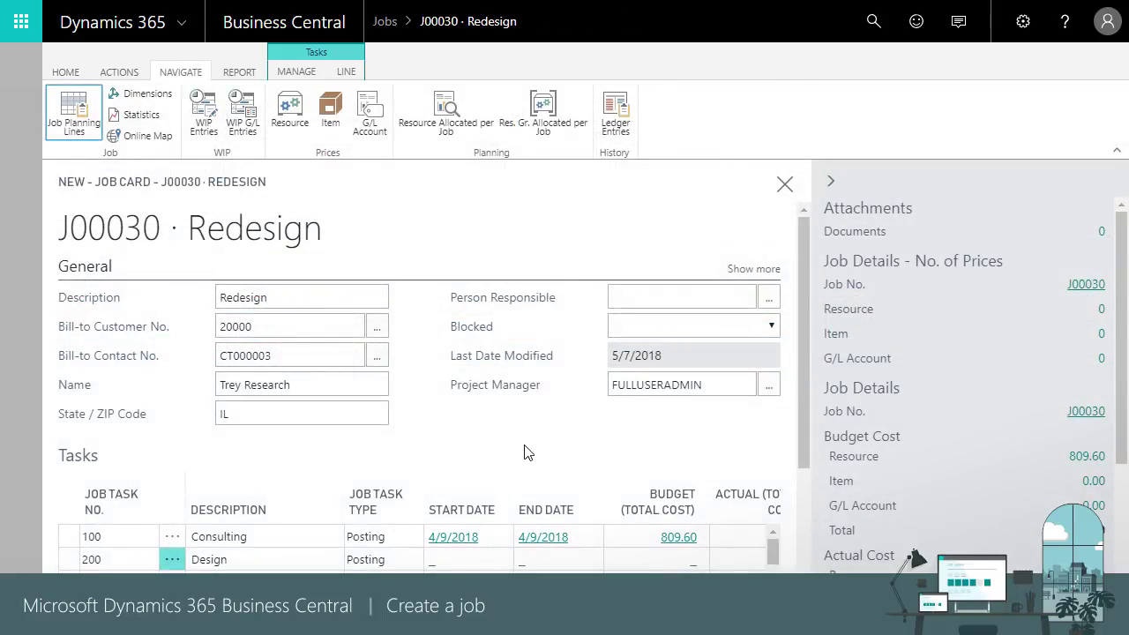
pyautogui.scroll(-2, 650, 441)
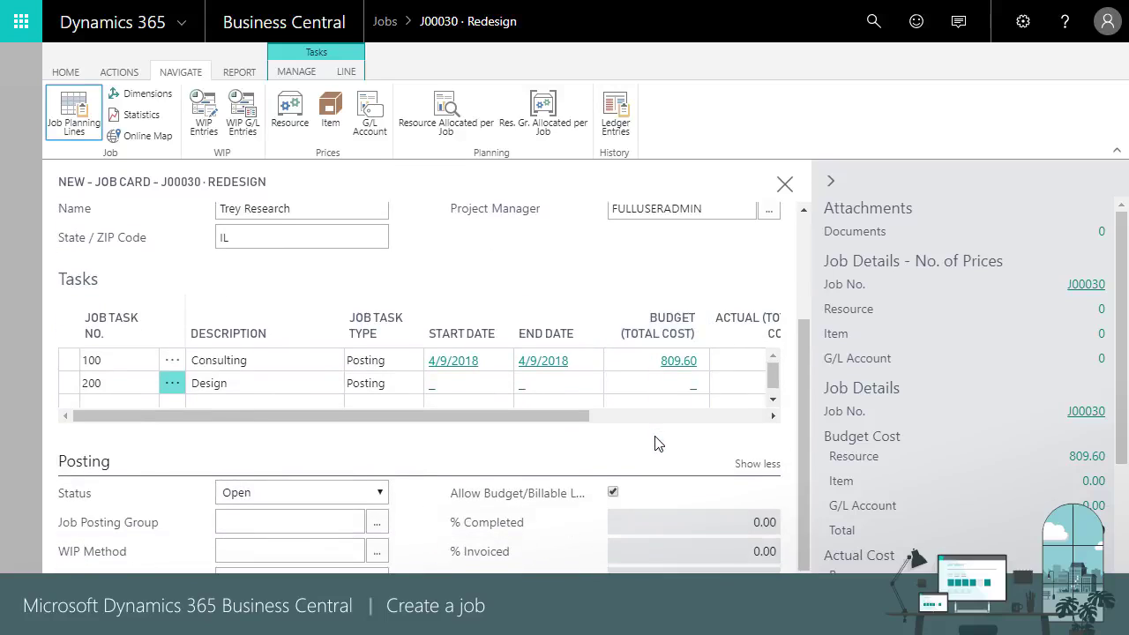
pyautogui.scroll(-1, 658, 441)
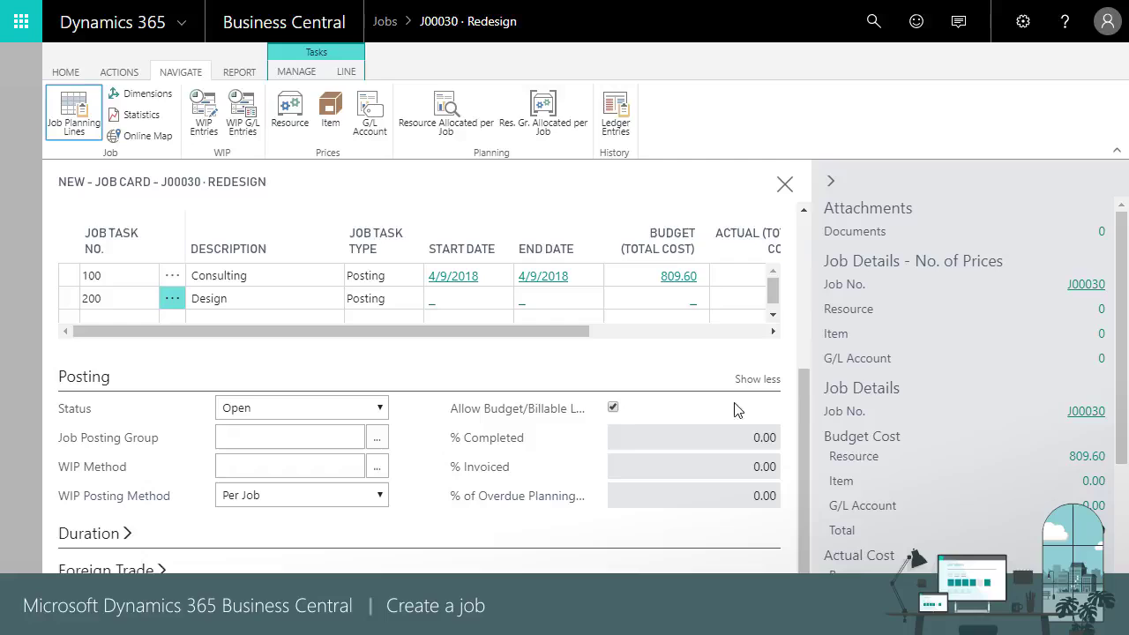
# - Set Job Posting Group to SETTING UP and WIP Method to COMPLETED CONTRACT, then close the card
pyautogui.click(378, 437)
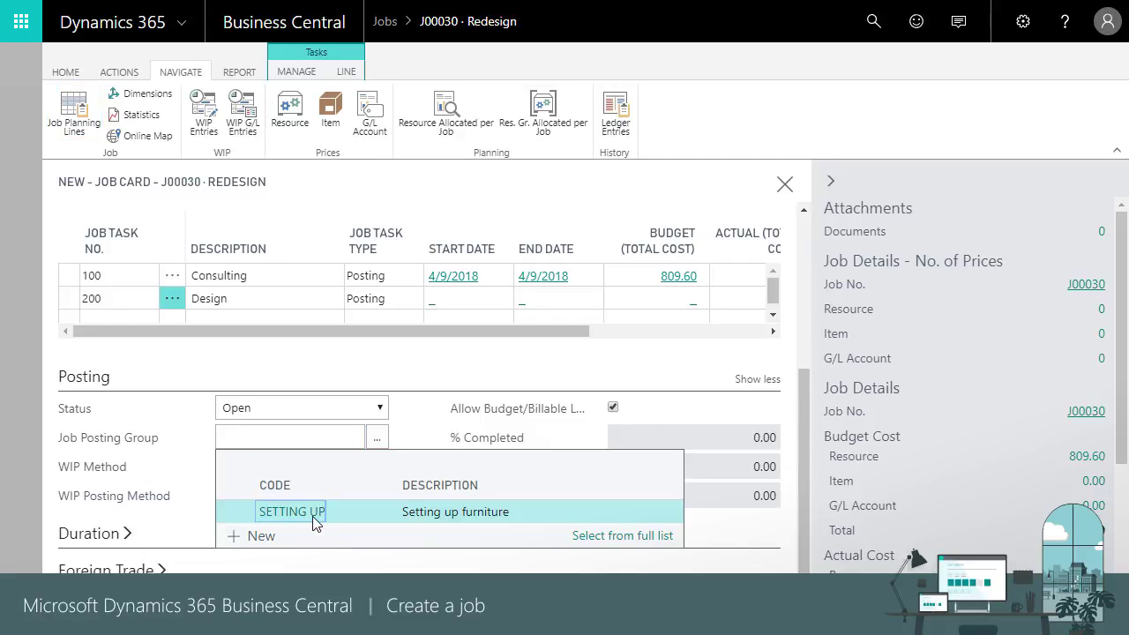
pyautogui.click(312, 516)
pyautogui.click(377, 469)
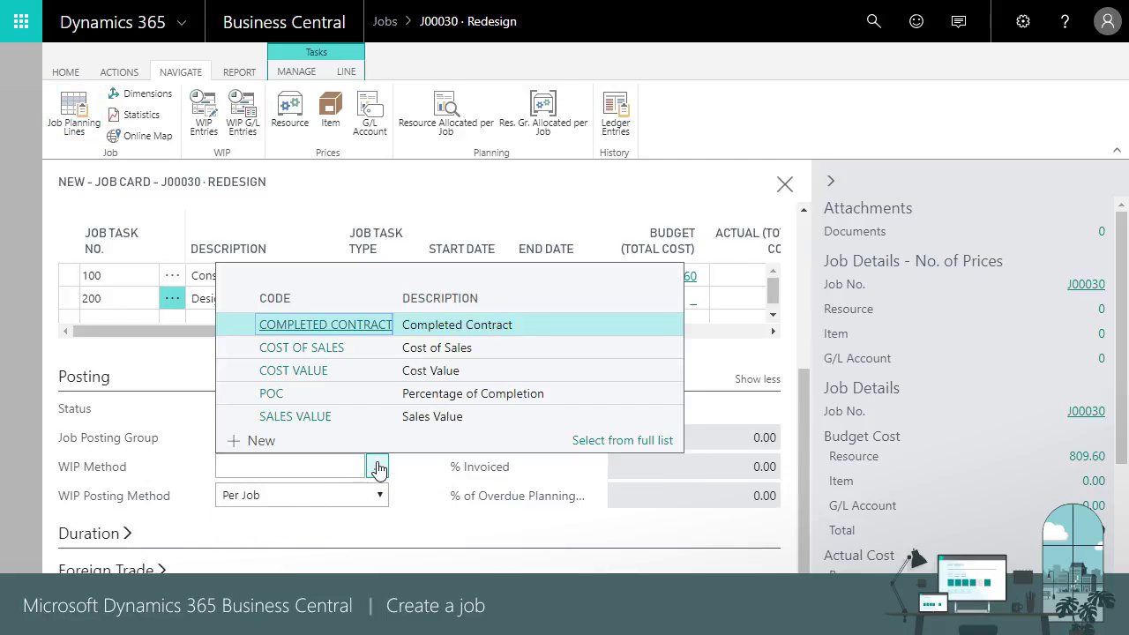
pyautogui.click(336, 323)
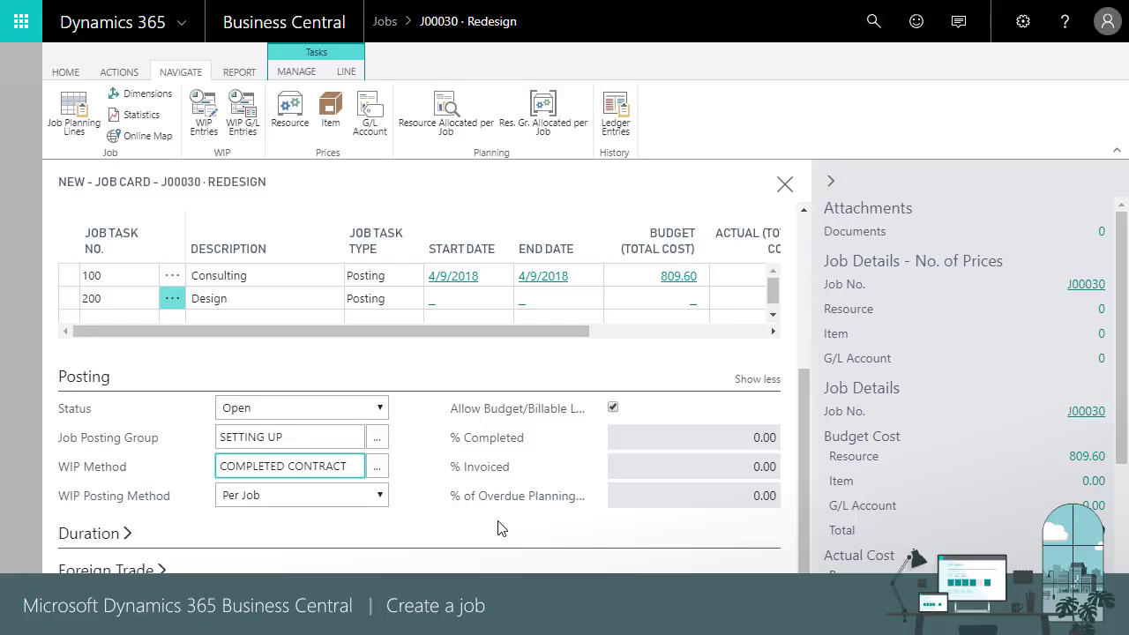
pyautogui.click(784, 185)
# - Open the CRONUS USA, Inc. role center and check J00030 Redesign under My Jobs
pyautogui.click(150, 73)
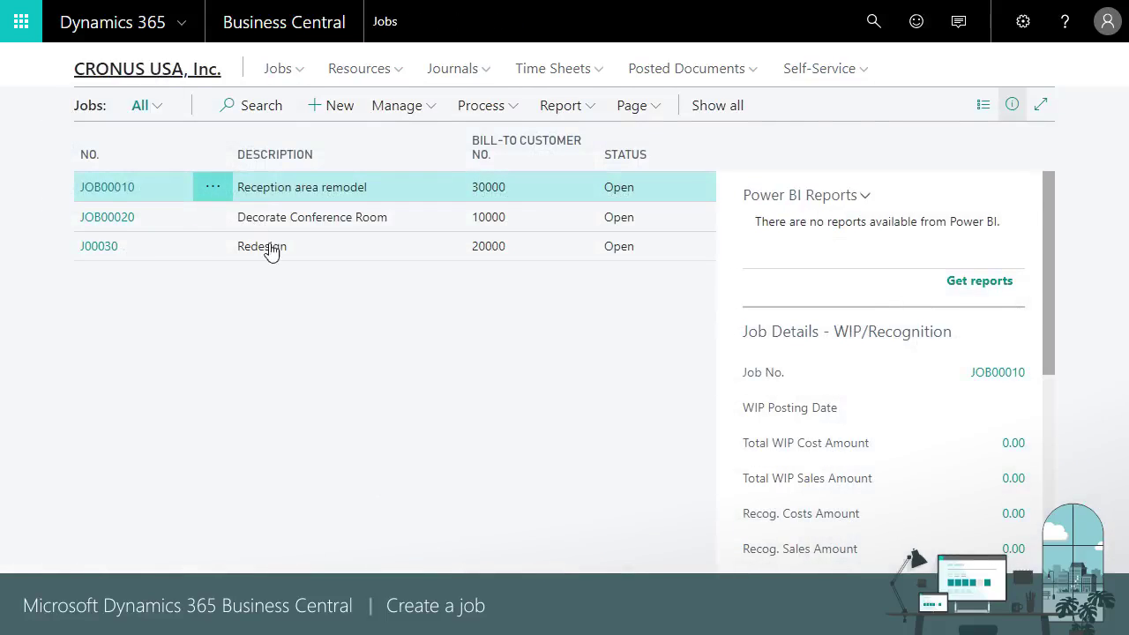
pyautogui.scroll(-10, 441, 388)
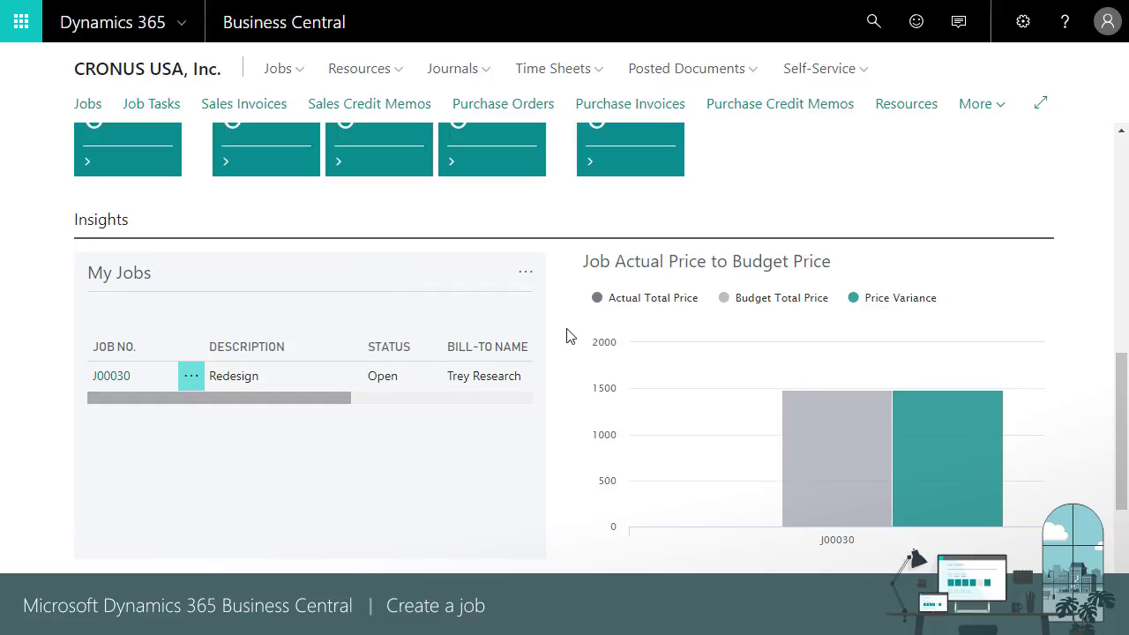
pyautogui.scroll(4, 567, 336)
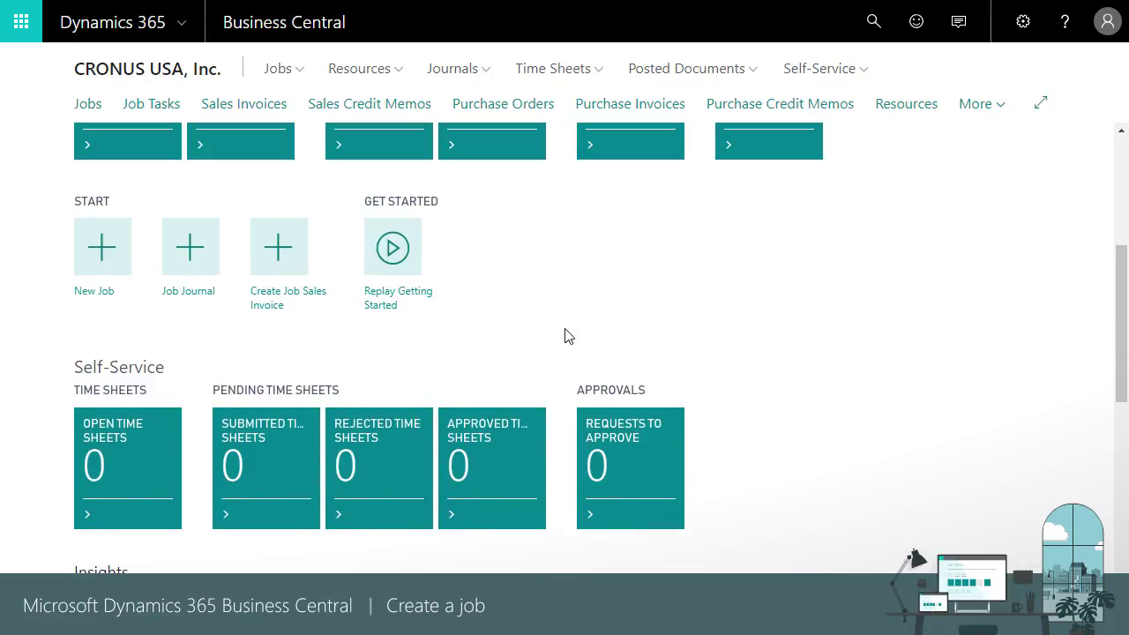
# - Start a new job based on an existing one, described 'Remodel' and billed to customer 30000
pyautogui.click(105, 258)
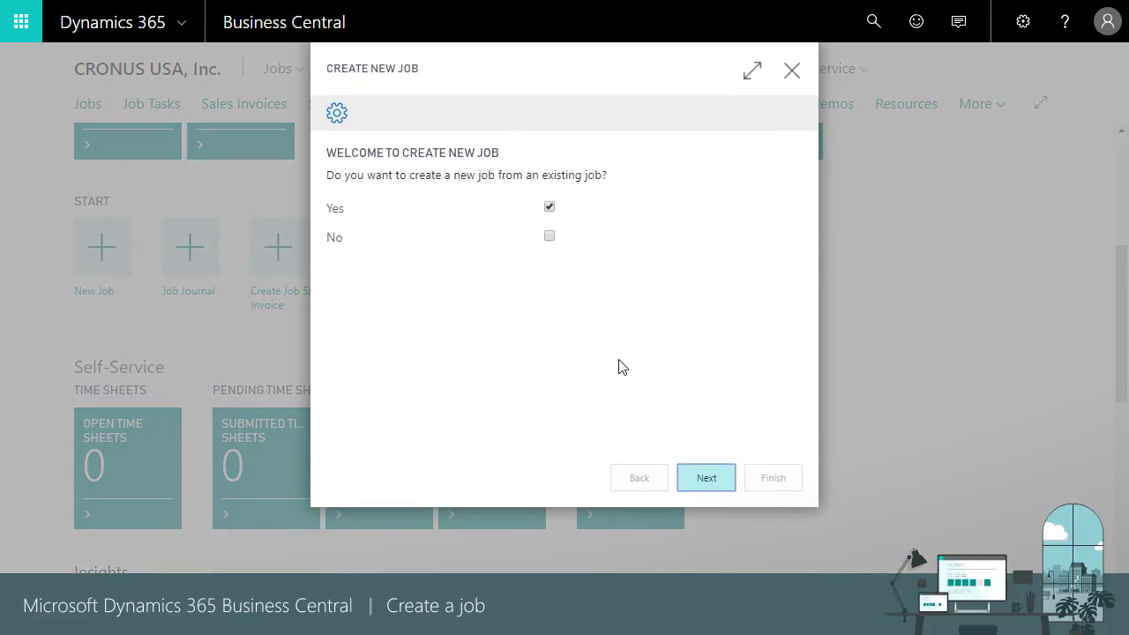
pyautogui.click(707, 479)
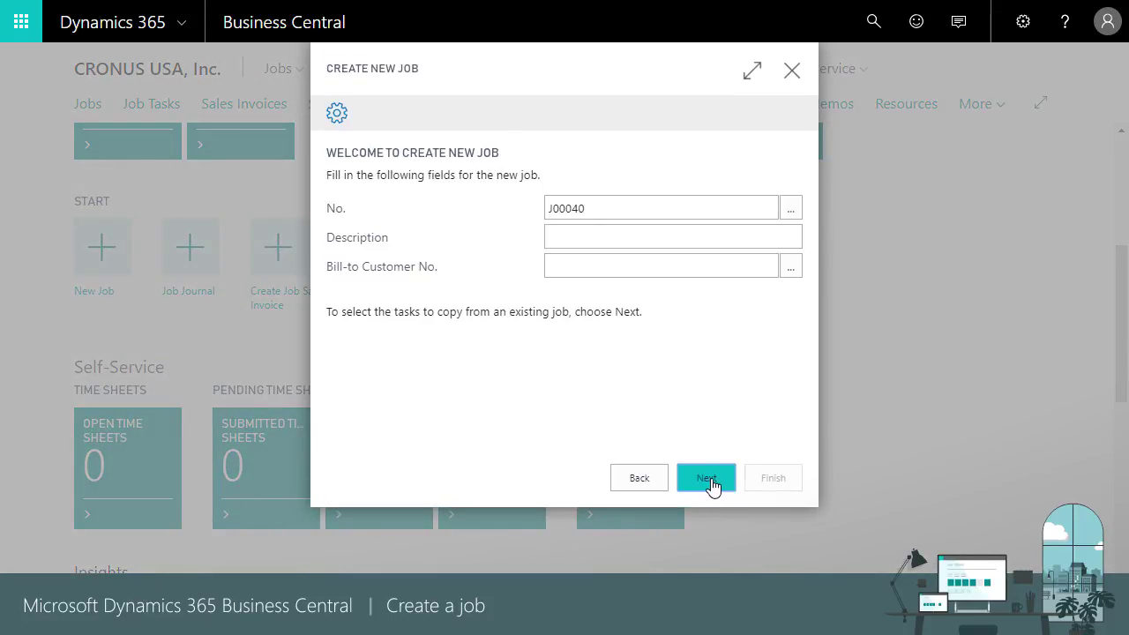
pyautogui.click(611, 240)
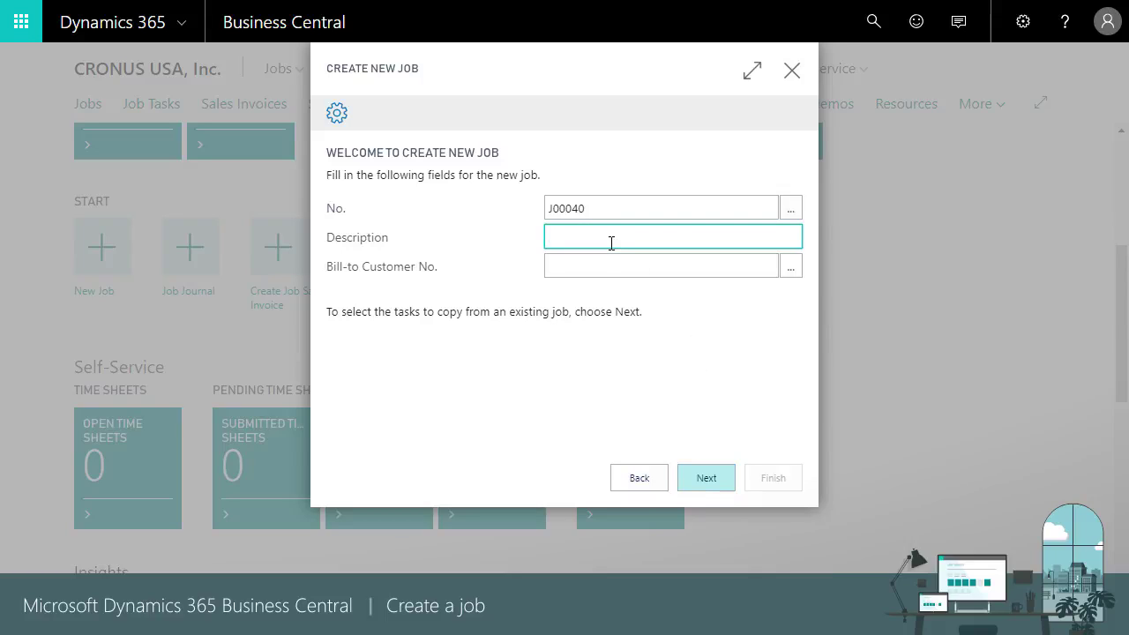
pyautogui.write('Remodel')
pyautogui.click(789, 271)
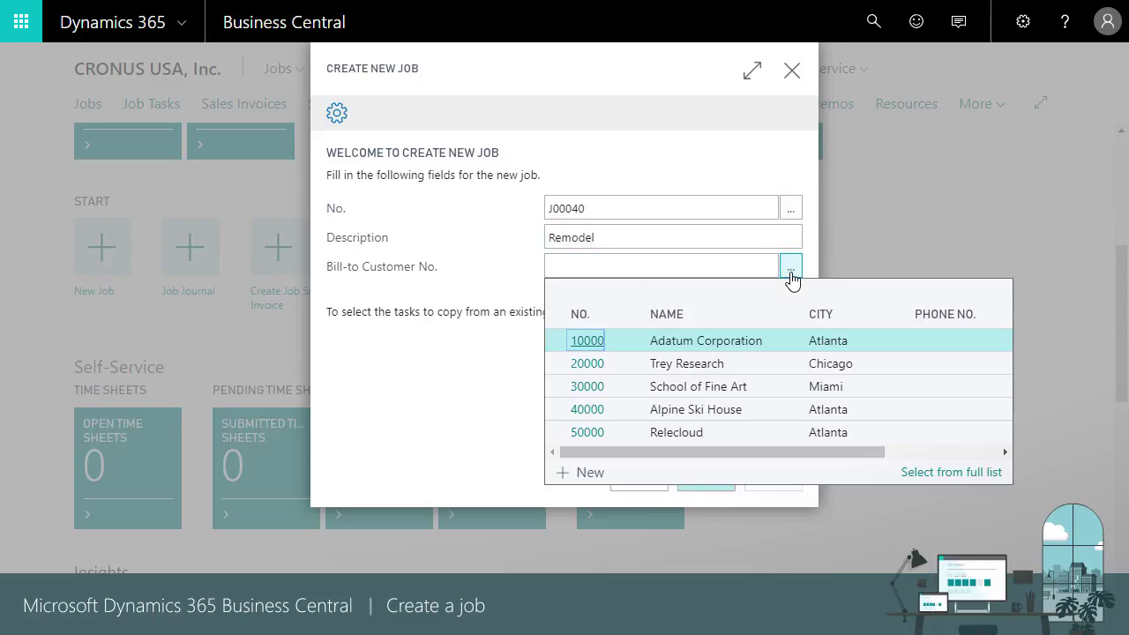
pyautogui.click(587, 388)
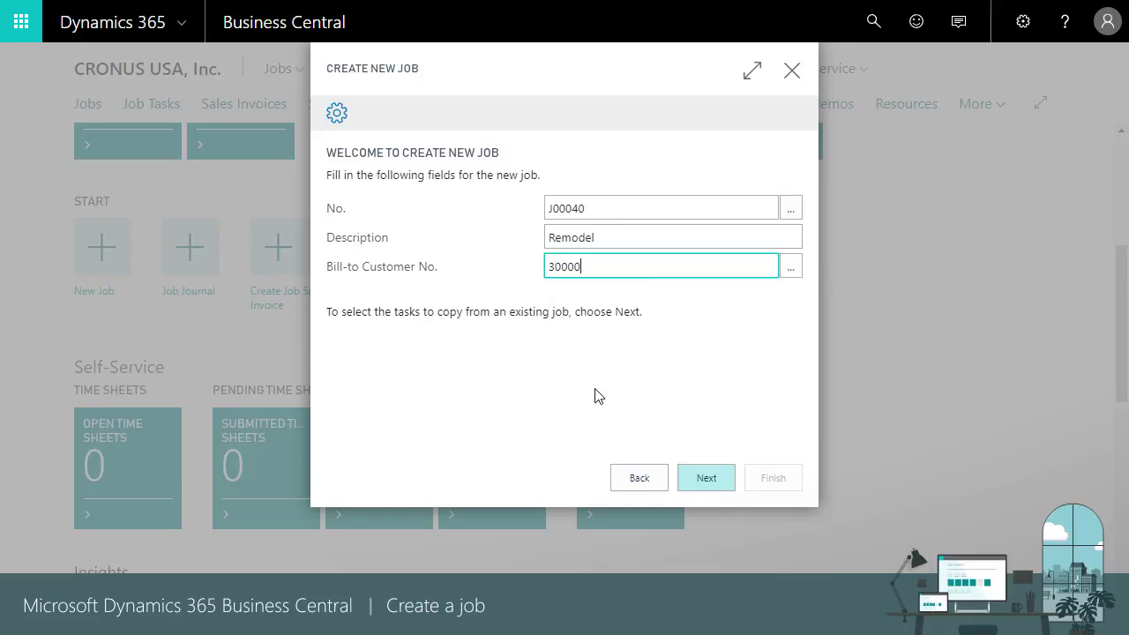
pyautogui.click(703, 477)
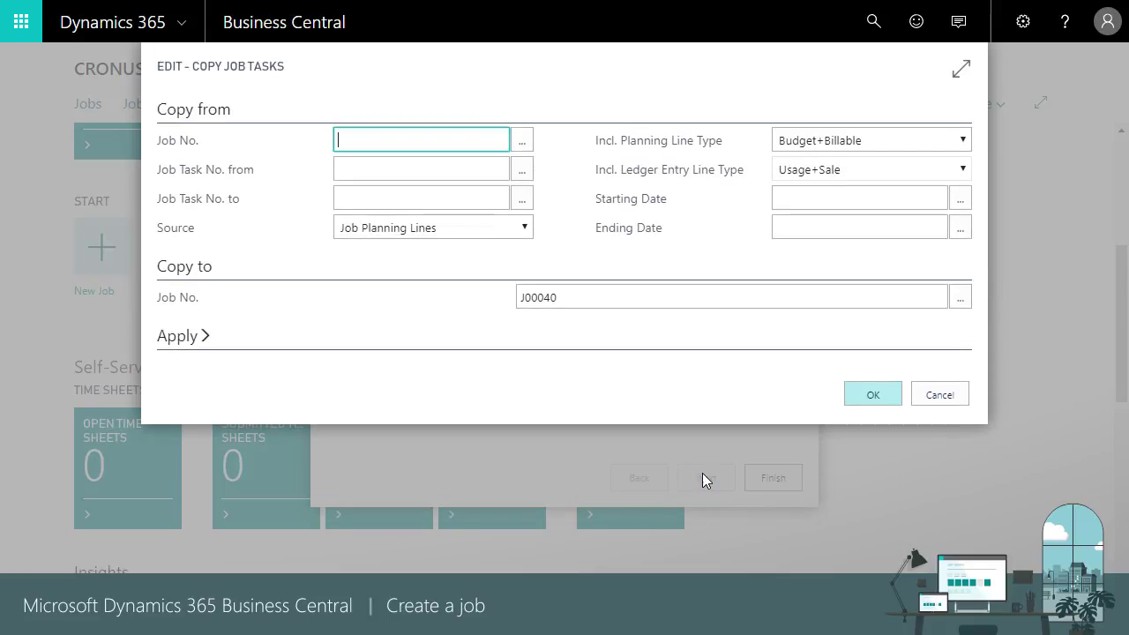
# - Copy the job tasks from JOB00010 into J00040 and finish the new-job wizard
pyautogui.click(524, 142)
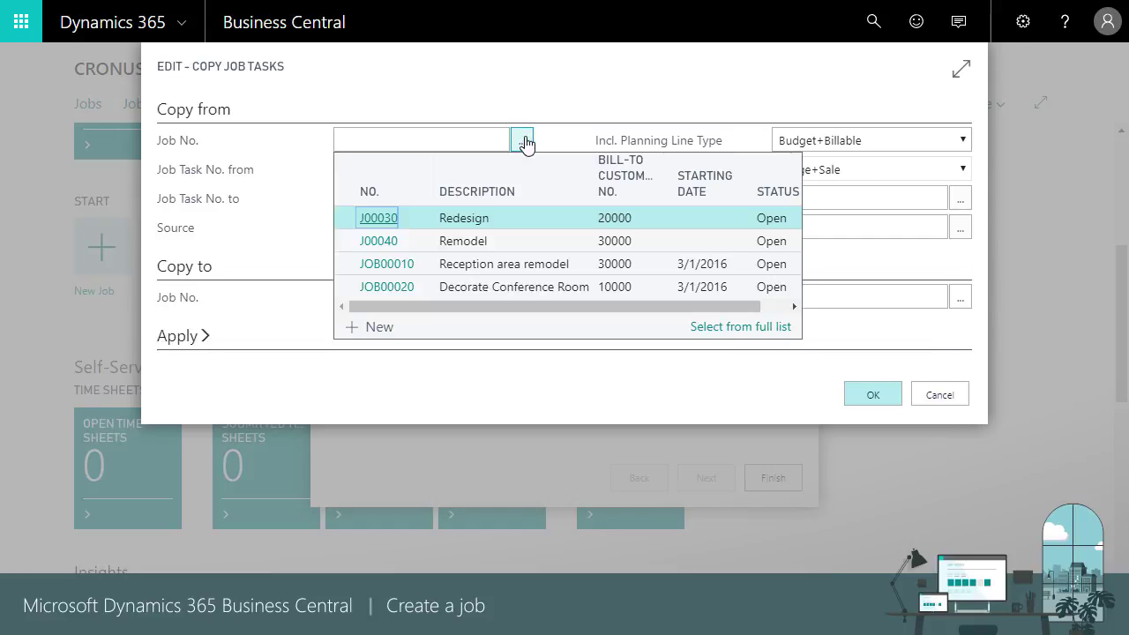
pyautogui.click(399, 265)
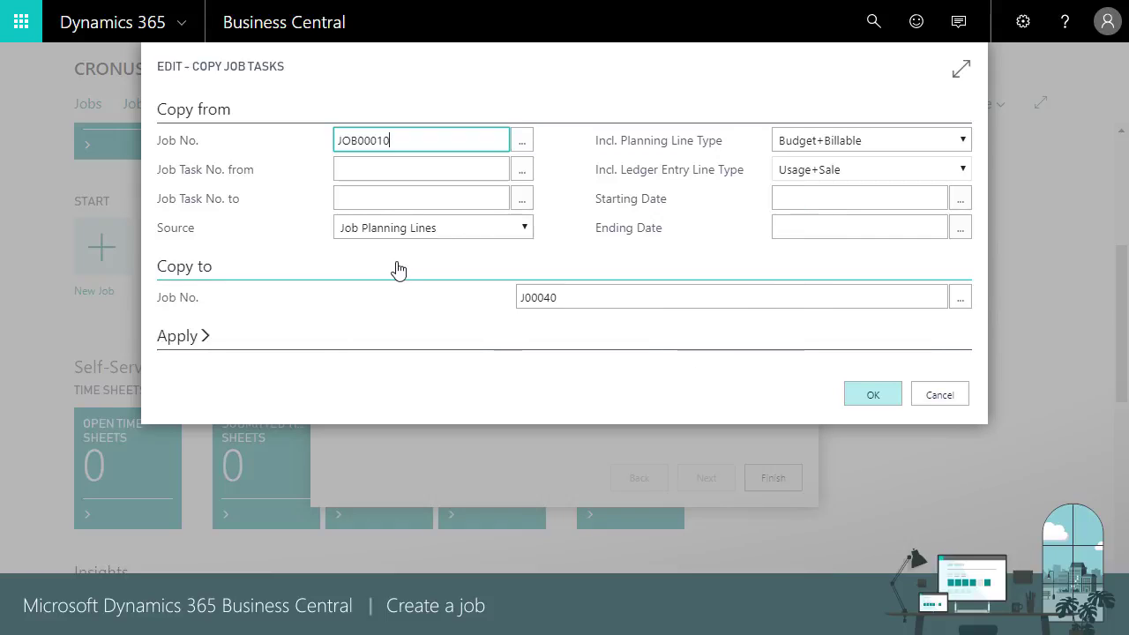
pyautogui.click(172, 339)
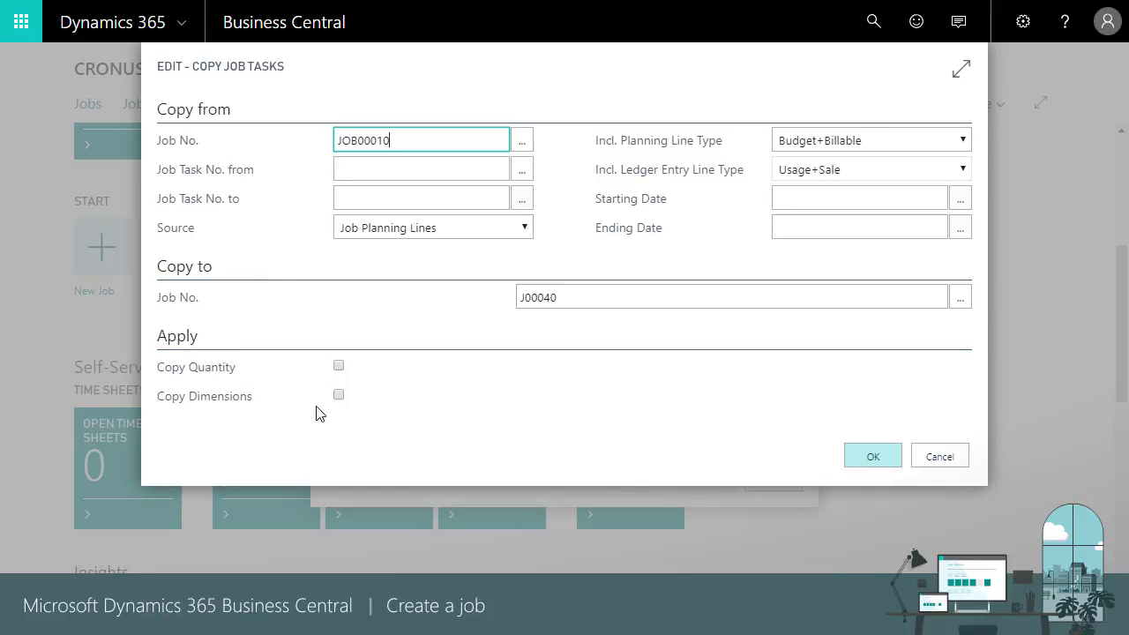
pyautogui.click(867, 459)
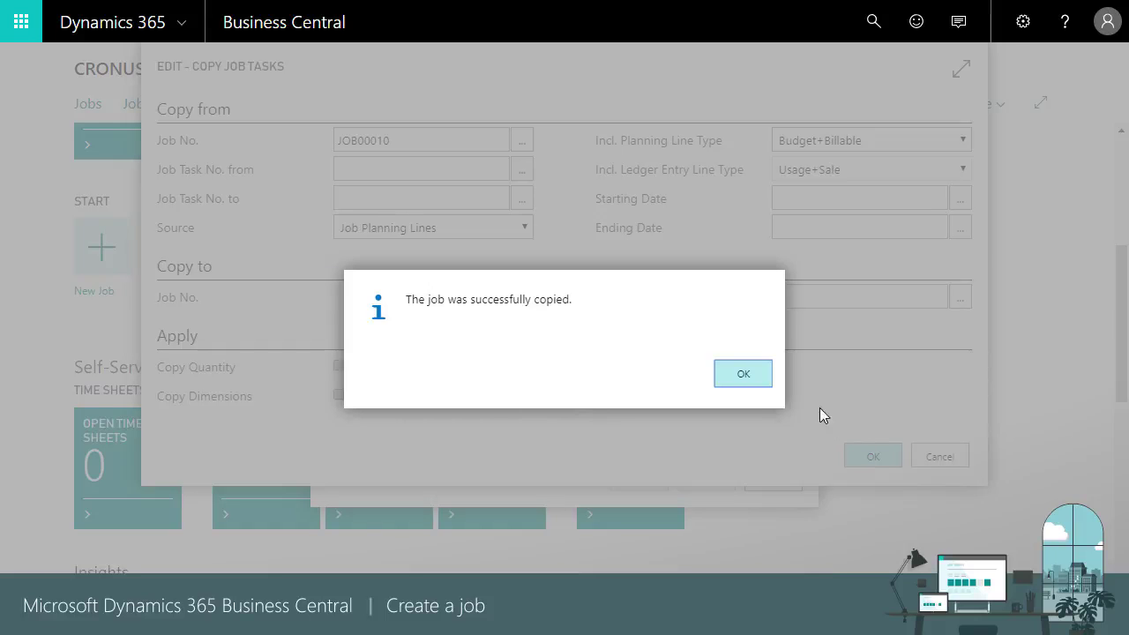
pyautogui.click(759, 377)
pyautogui.click(773, 484)
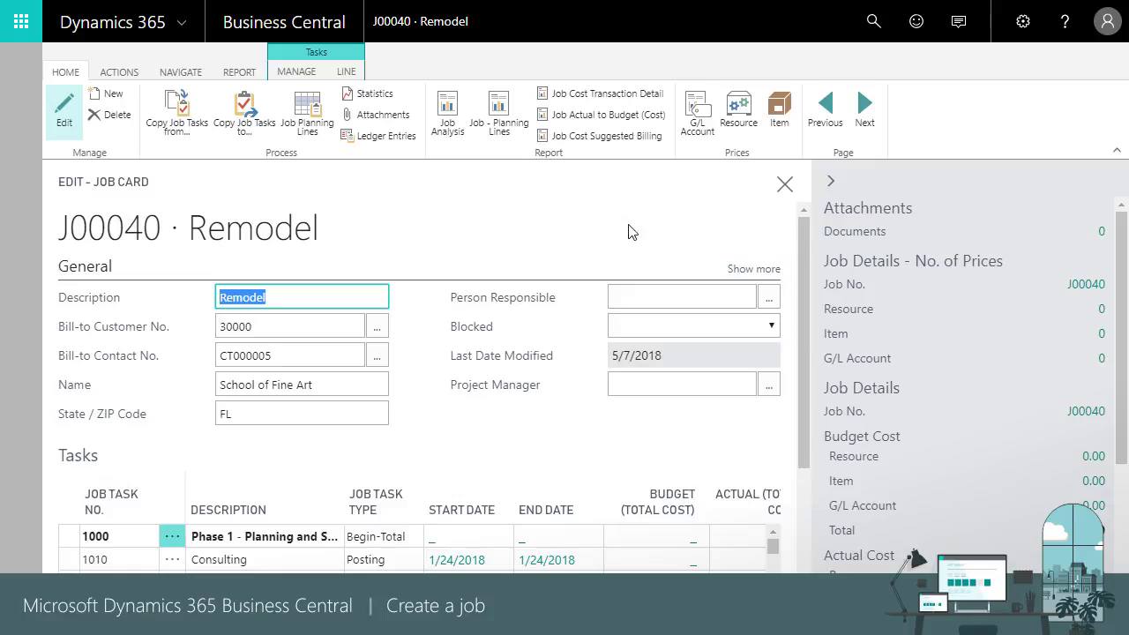
pyautogui.scroll(-1, 596, 267)
pyautogui.scroll(-2, 591, 274)
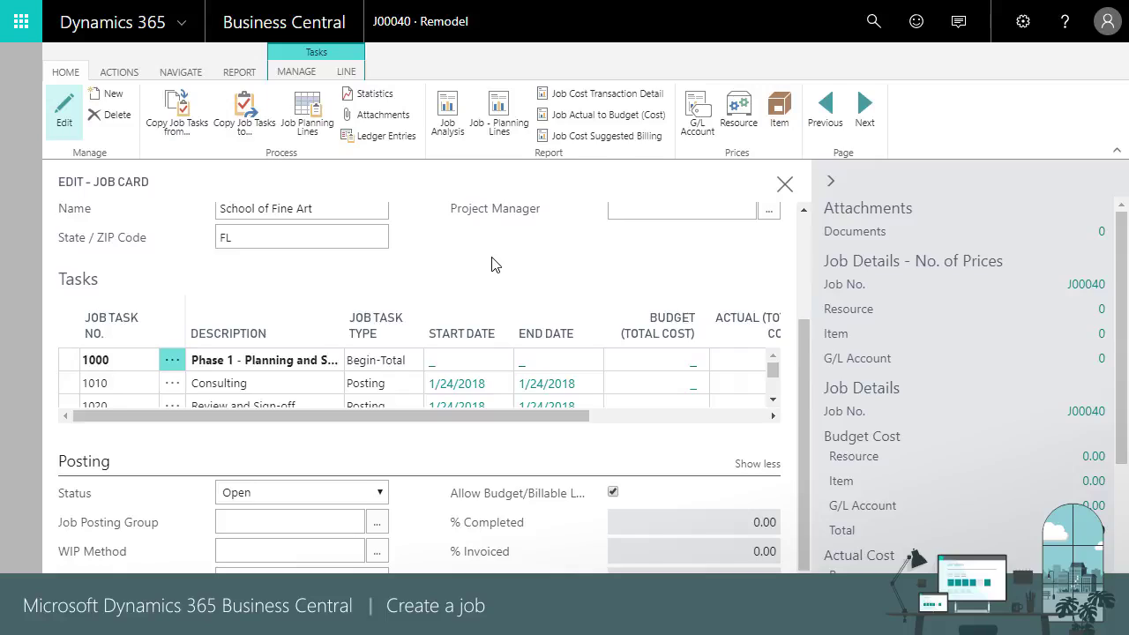
pyautogui.click(412, 365)
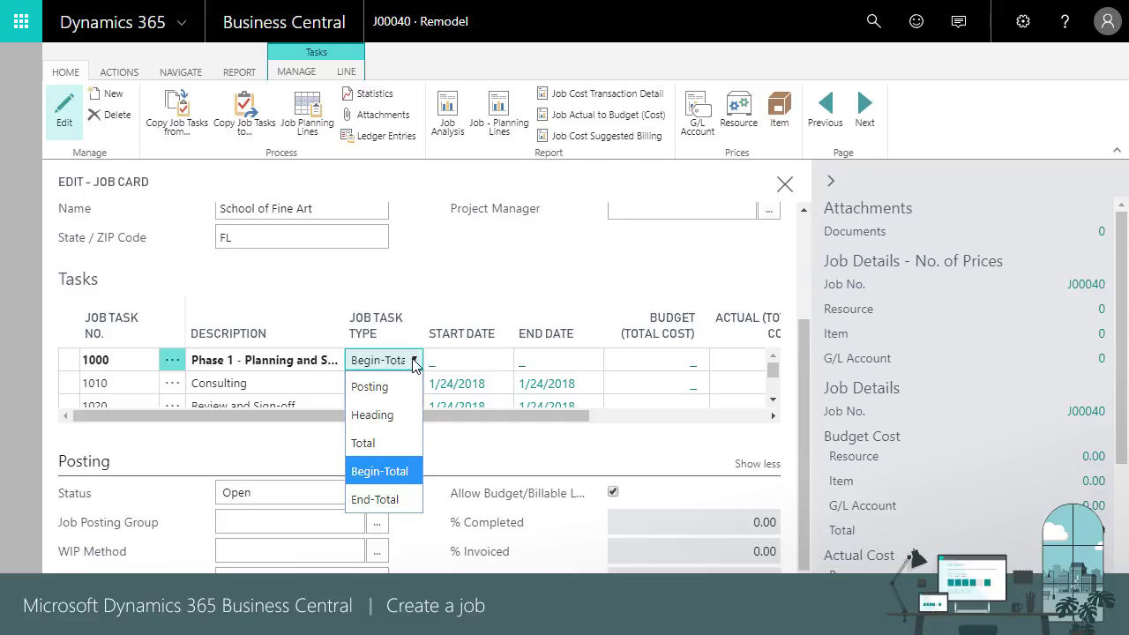
pyautogui.click(446, 283)
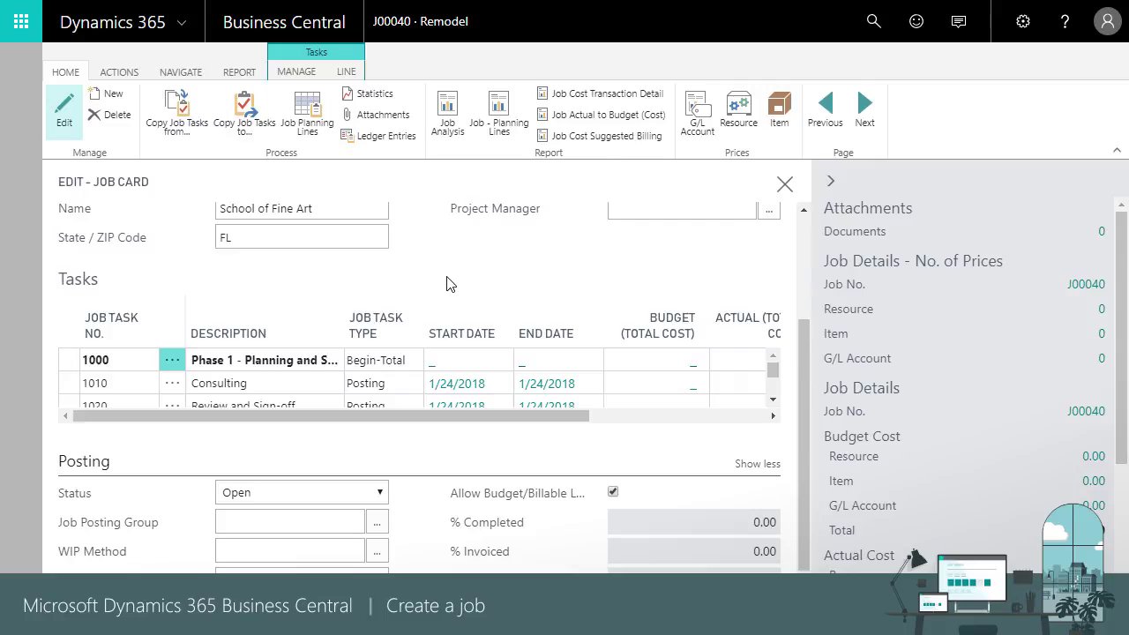
pyautogui.moveTo(456, 415); pyautogui.dragTo(415, 434)
# - Close the J00040 Remodel card and scroll the home page back to the top
pyautogui.click(783, 184)
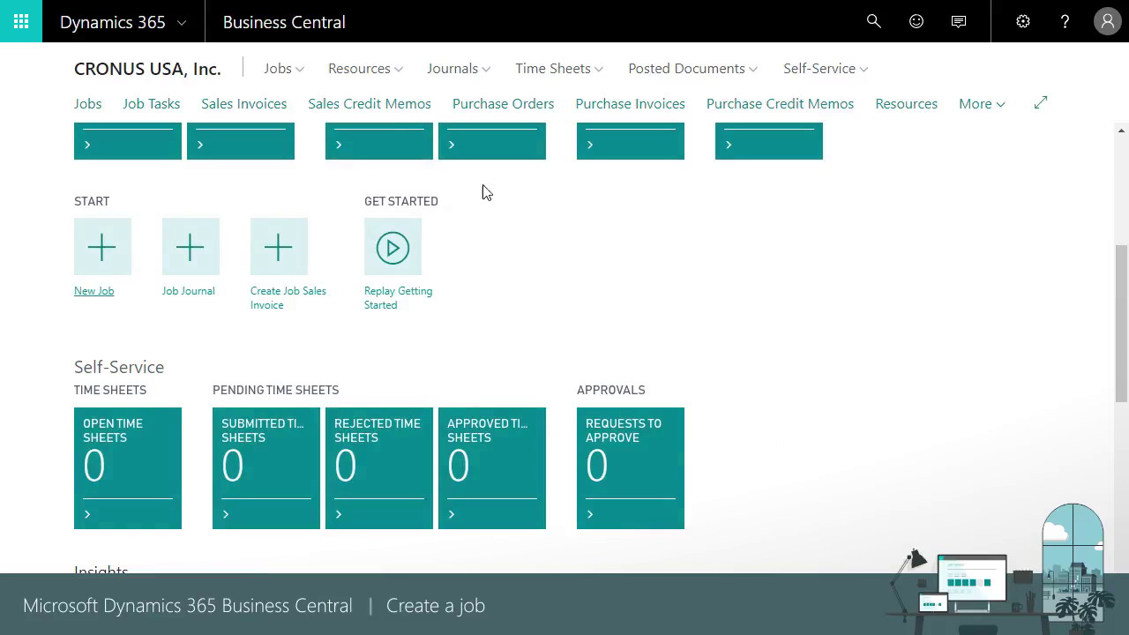
pyautogui.scroll(4, 747, 318)
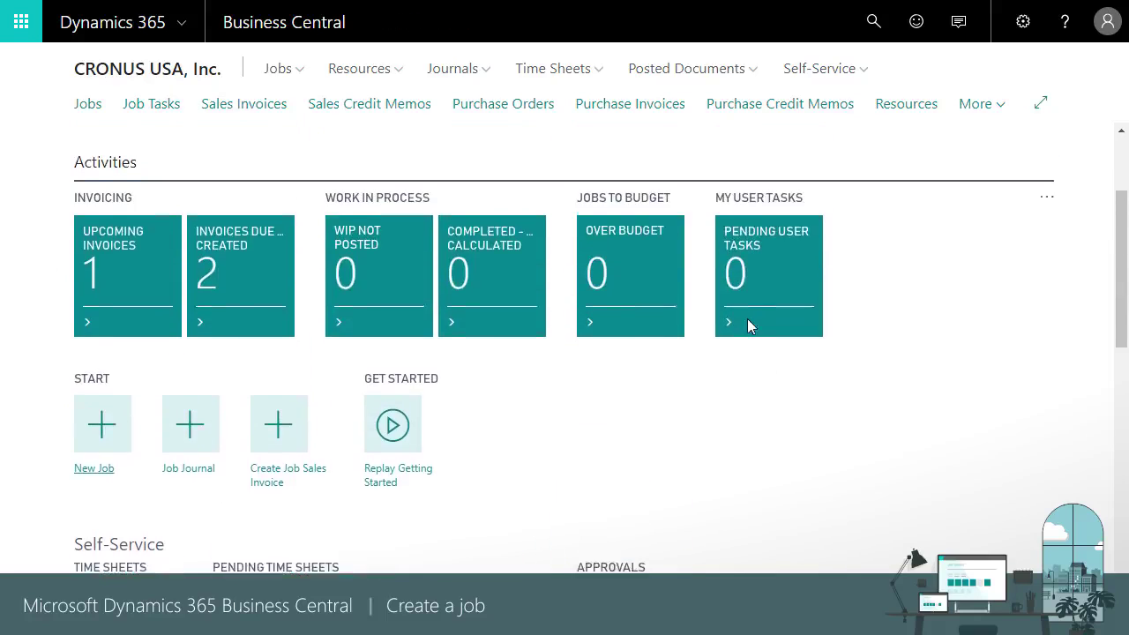